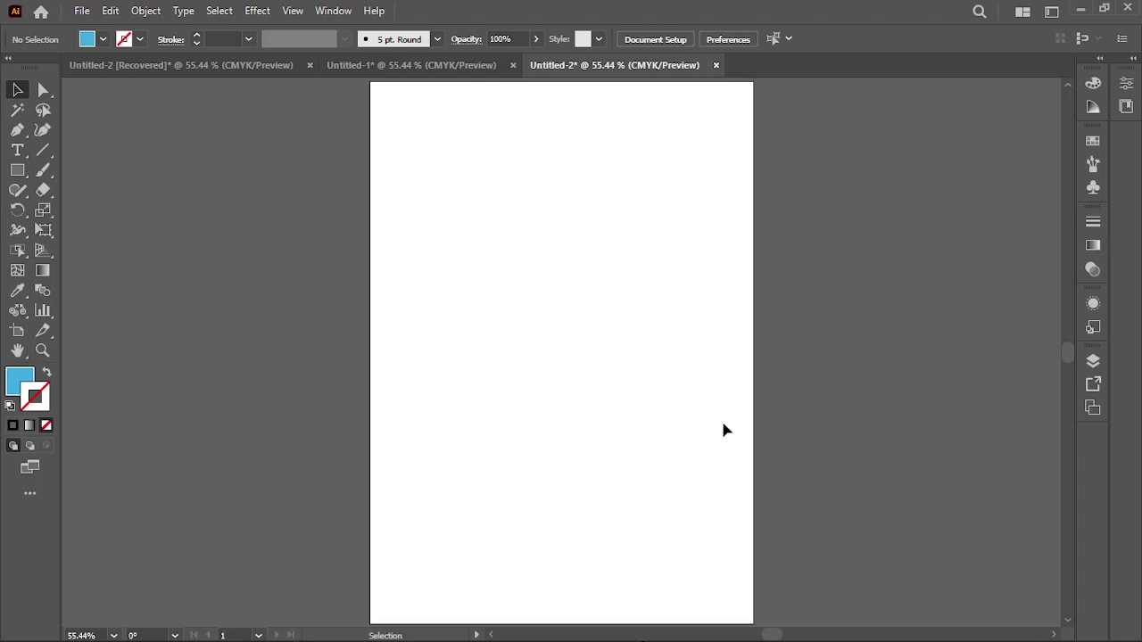
Step: Make the Symbol Styler the current symbolism tool and return to the Selection tool
click(17, 310)
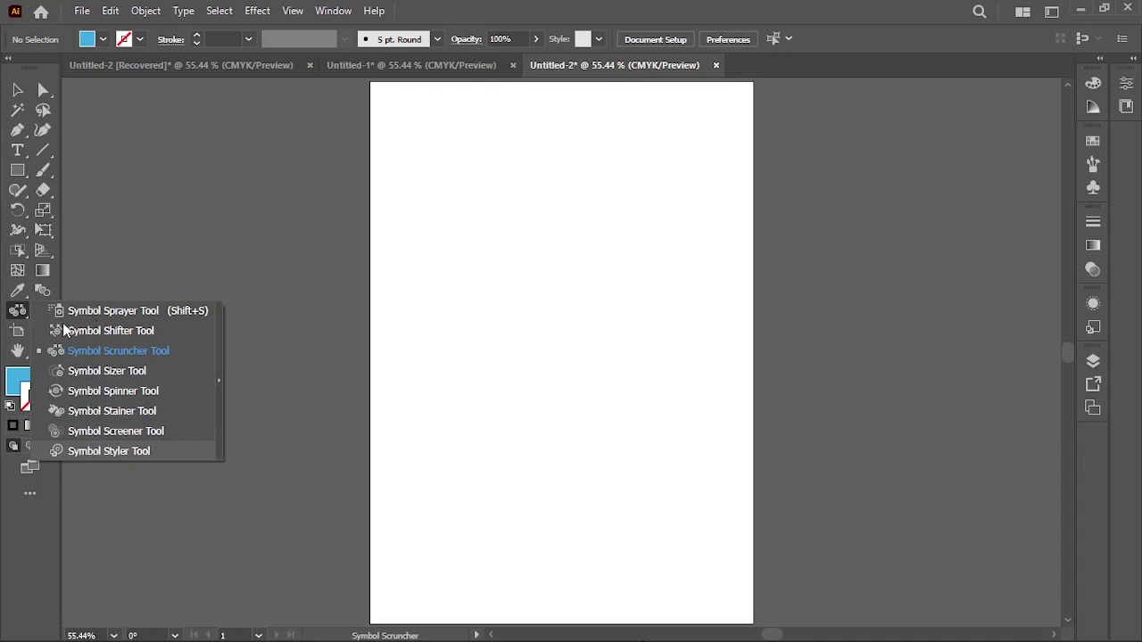
click(116, 431)
click(22, 314)
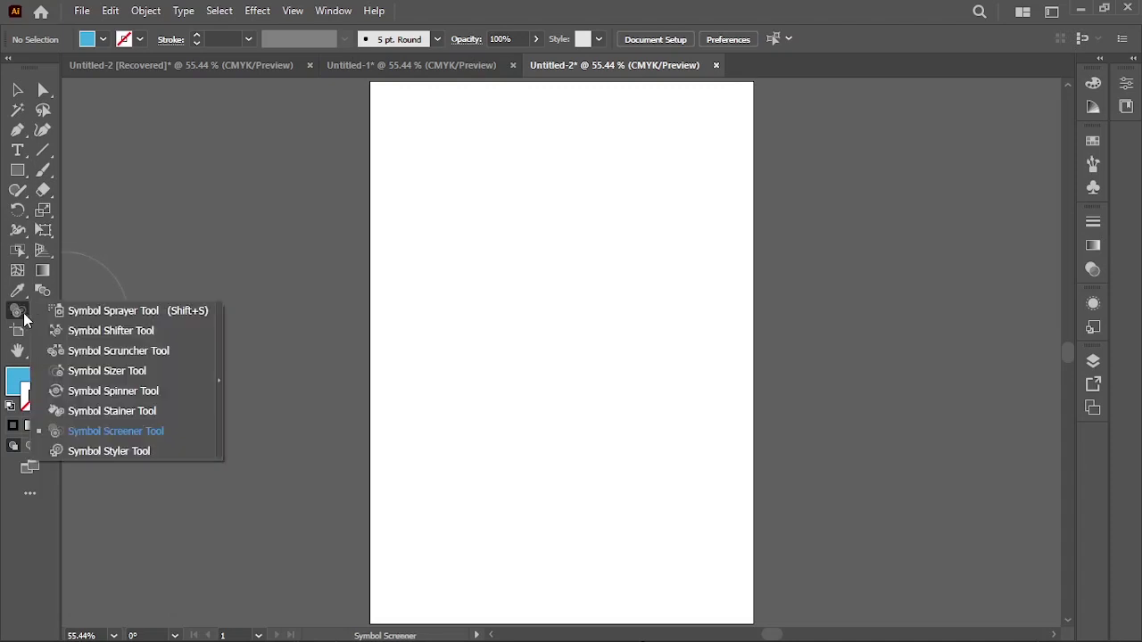
click(146, 454)
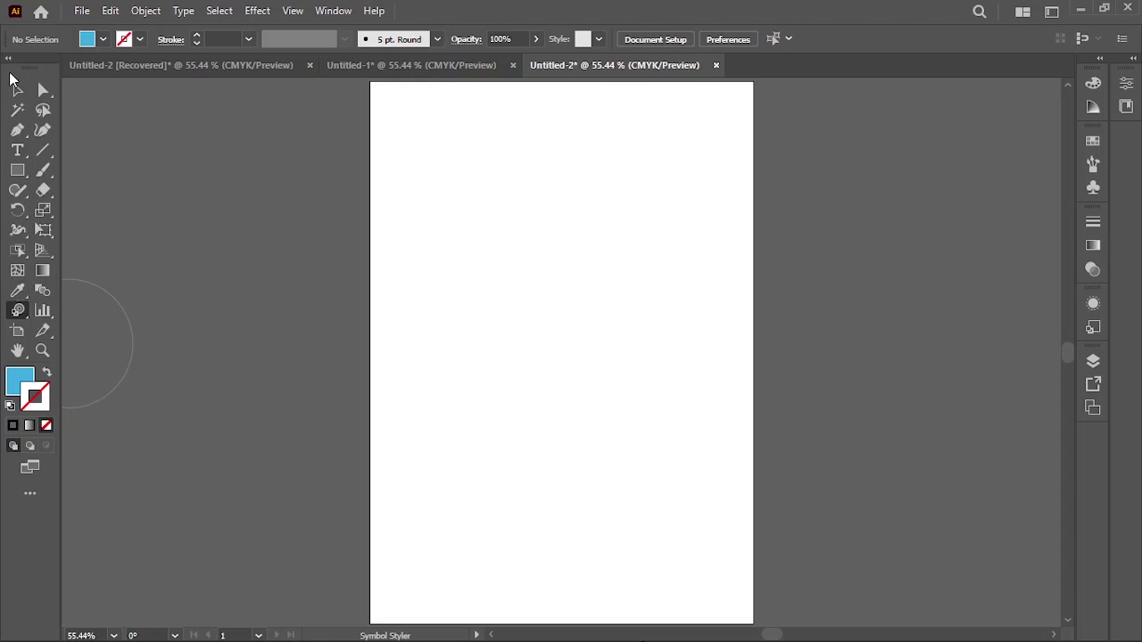
click(19, 88)
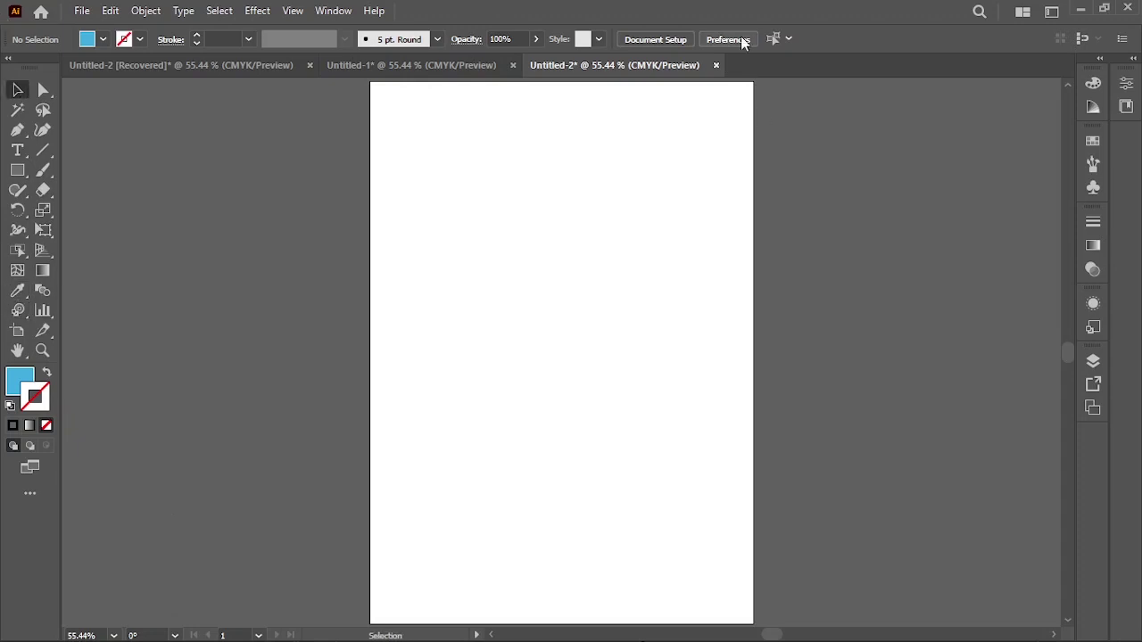
Step: Draw a small square just below and right of the artboard's centre and apply the dark blue swirl-pattern graphic style to it
click(1093, 188)
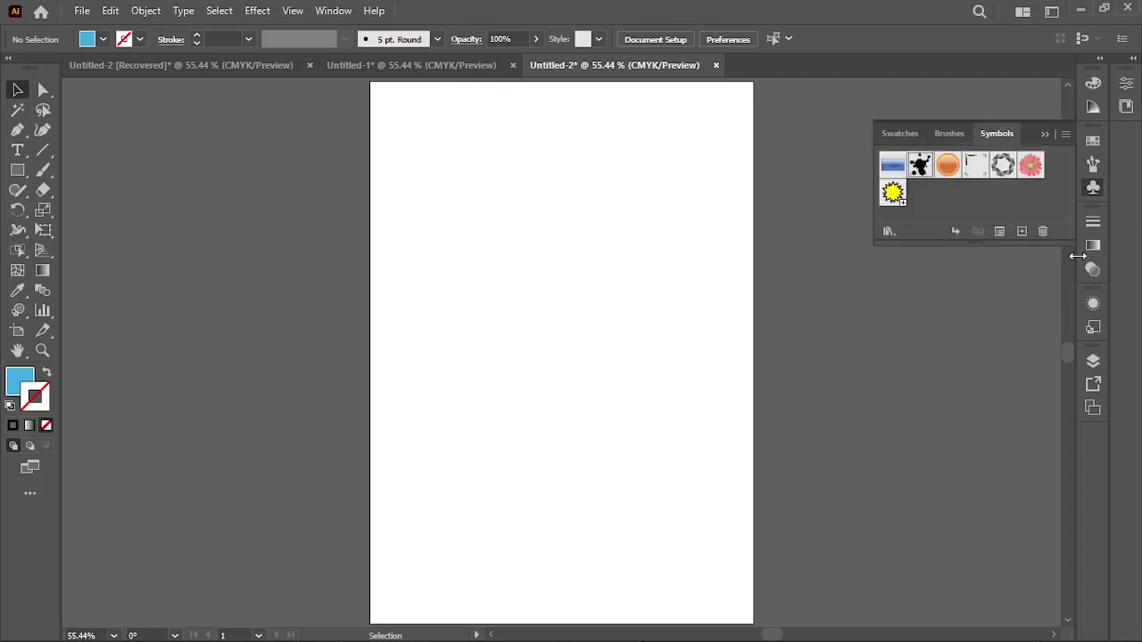
click(1094, 362)
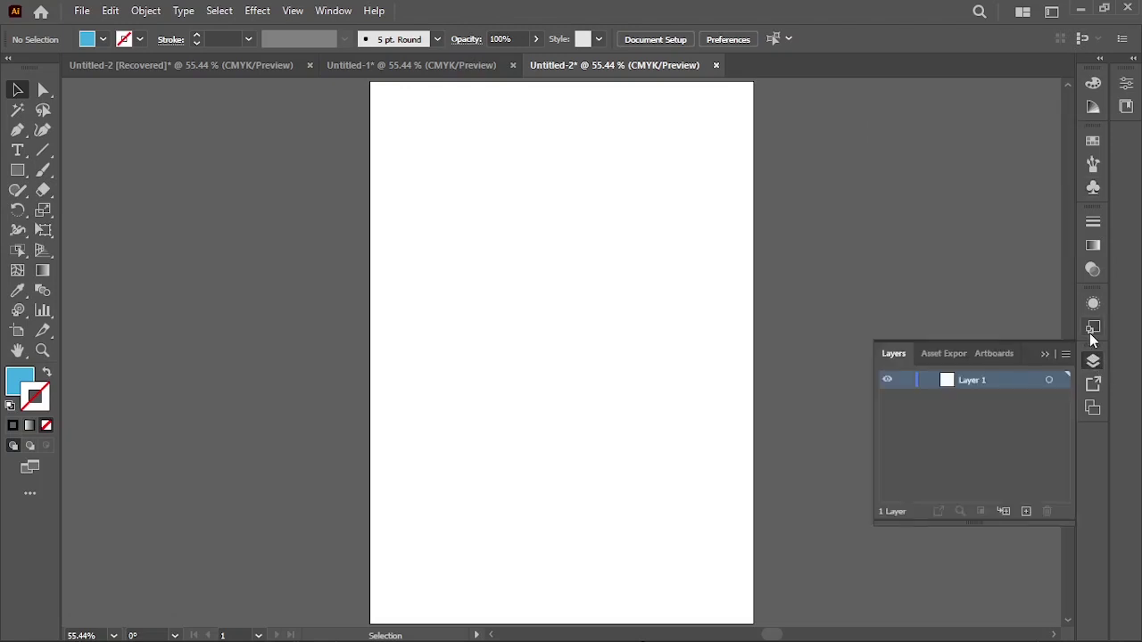
click(1094, 329)
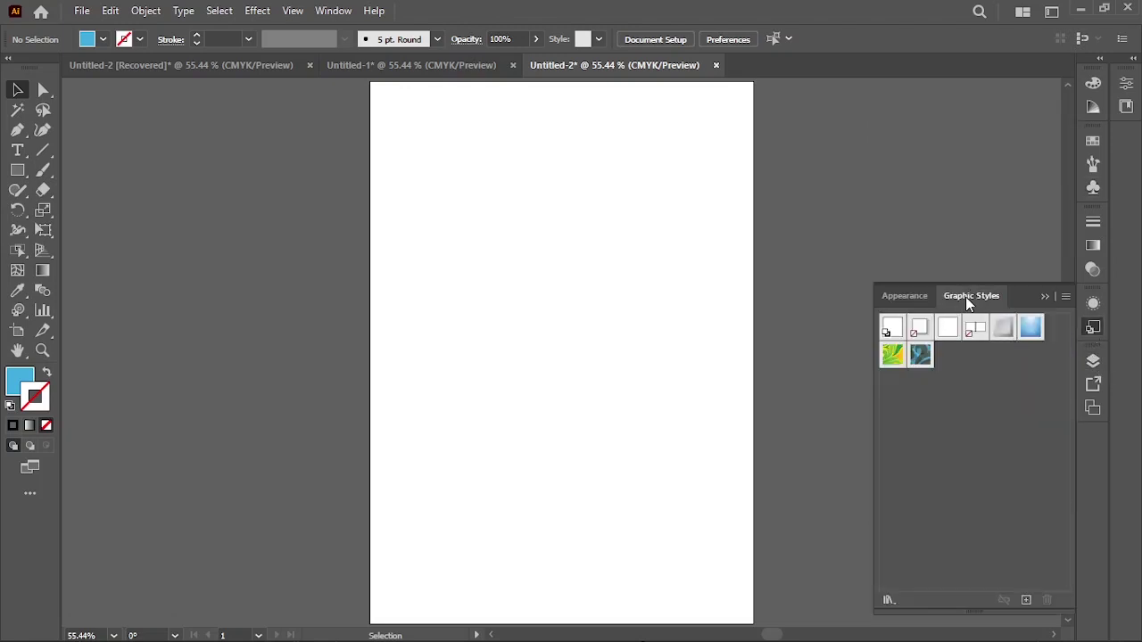
click(911, 364)
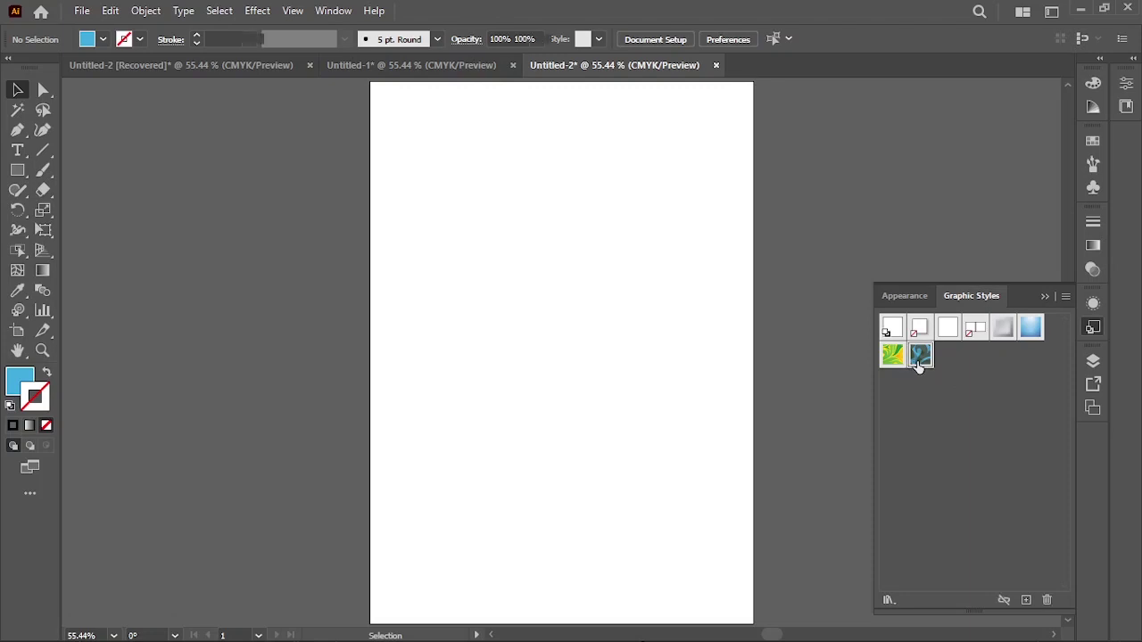
click(17, 171)
mouse_move(596, 333)
mouse_down()
mouse_move(636, 384)
mouse_move(681, 395)
mouse_move(659, 396)
mouse_up()
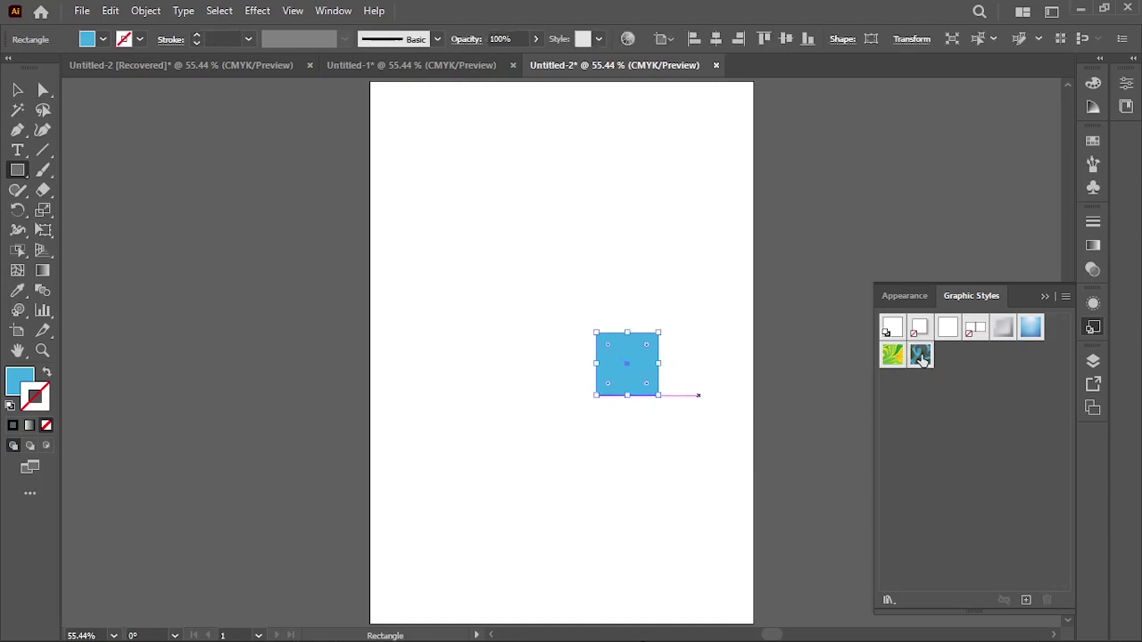
click(920, 356)
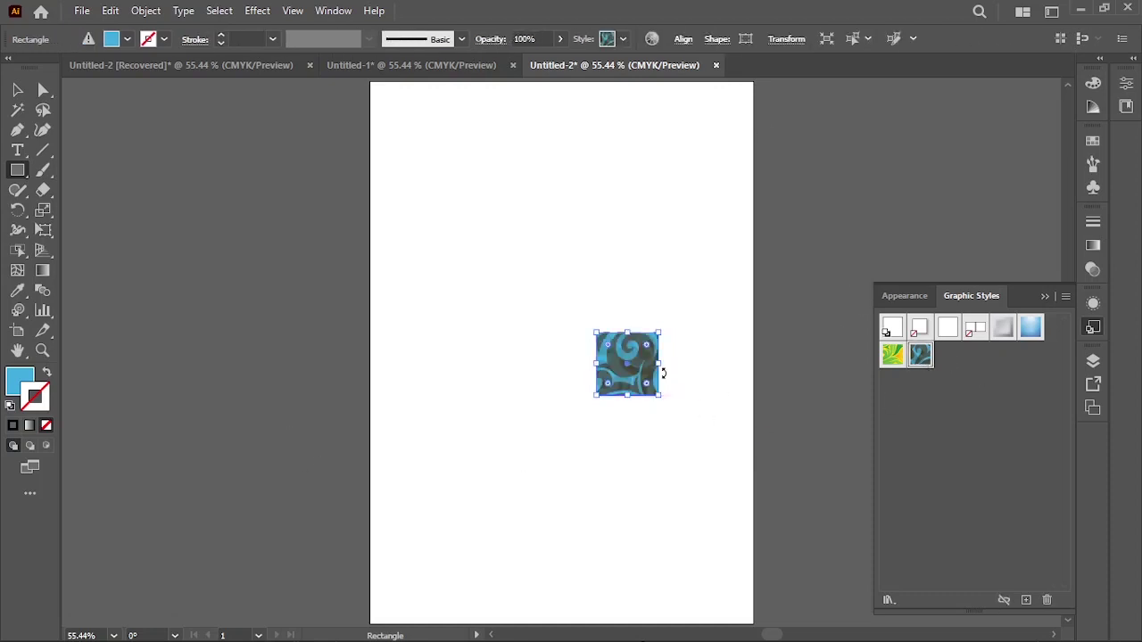
click(18, 91)
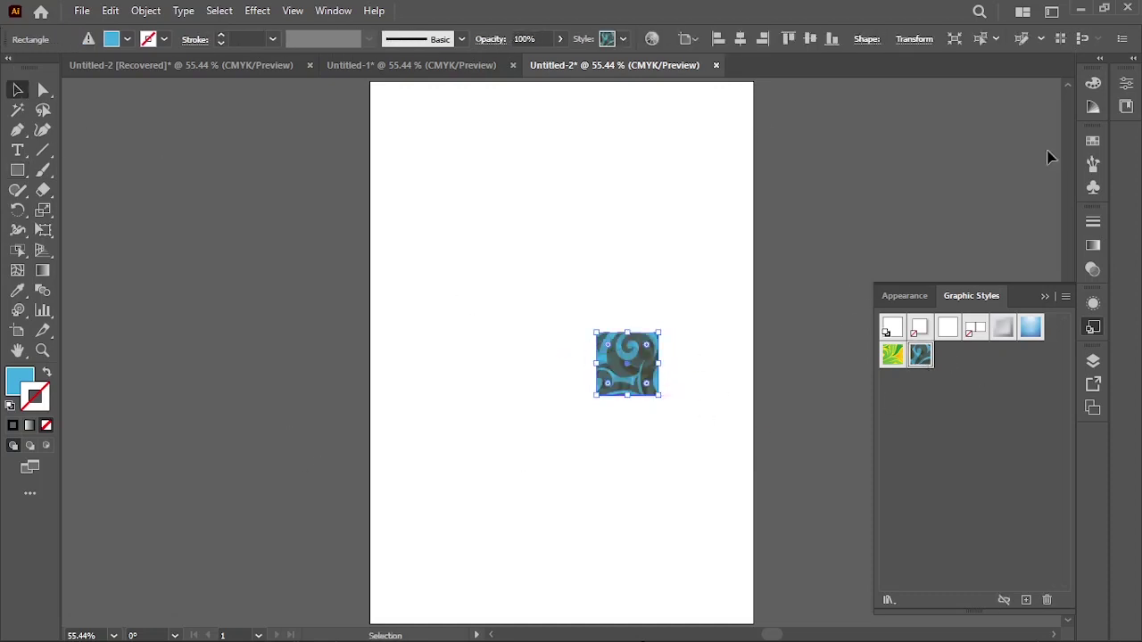
Step: Place an instance of the yellow starburst symbol at its original size in the upper part of the artboard, above the patterned square
click(1093, 188)
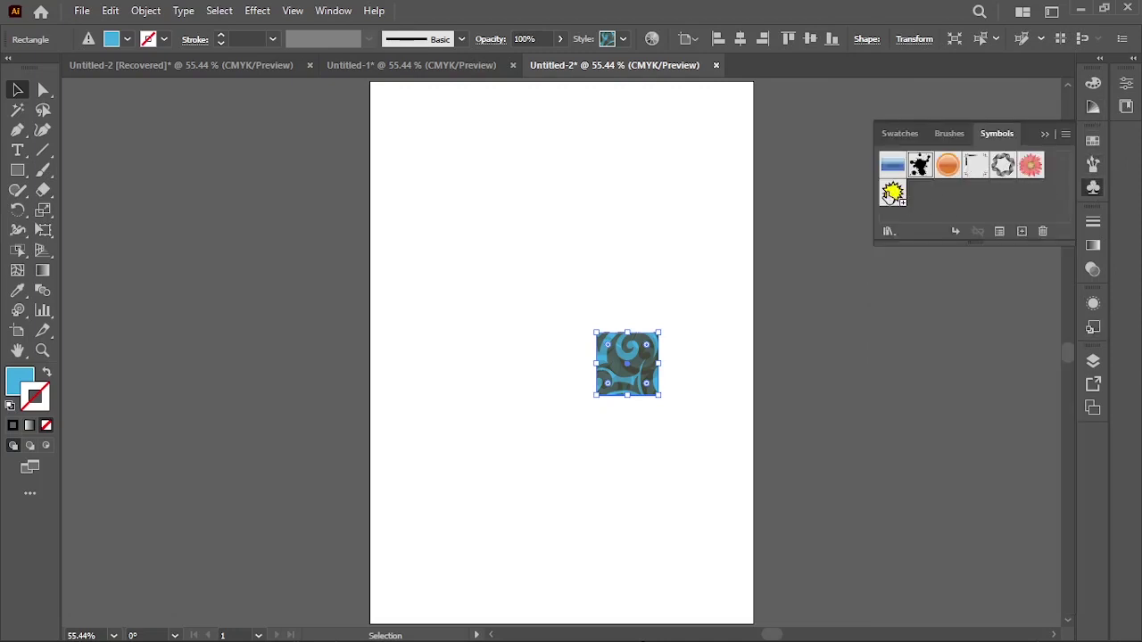
drag(893, 194, 574, 214)
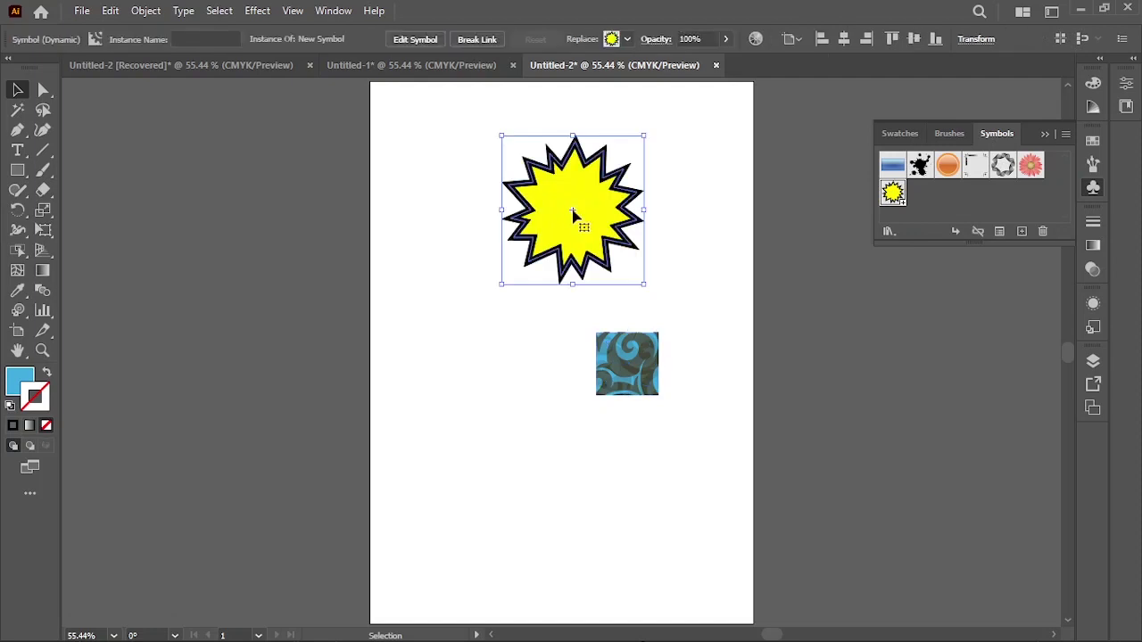
drag(645, 283, 579, 218)
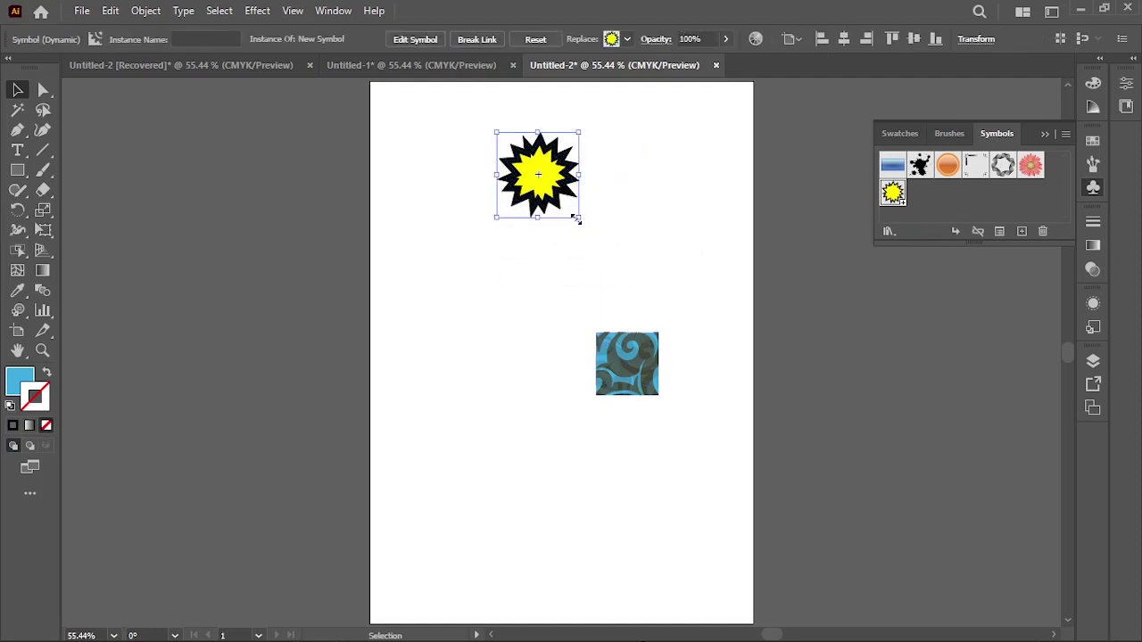
key(ctrl+z)
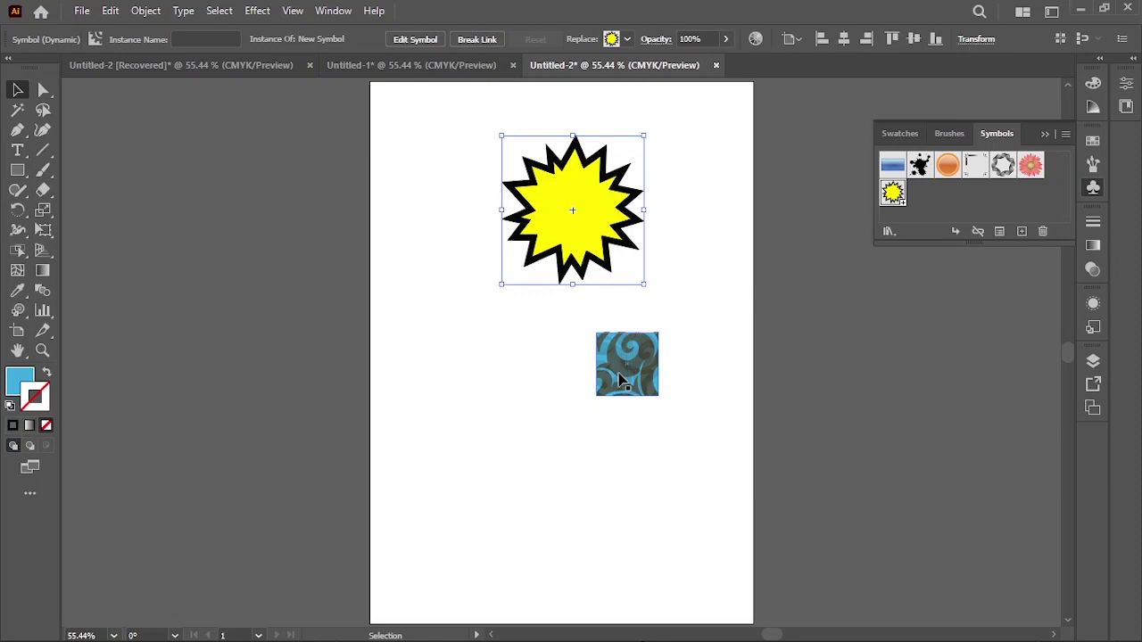
Step: Select the starburst and the patterned square, and paint the swirl graphic style onto the starburst with the Symbol Styler
drag(661, 465, 538, 230)
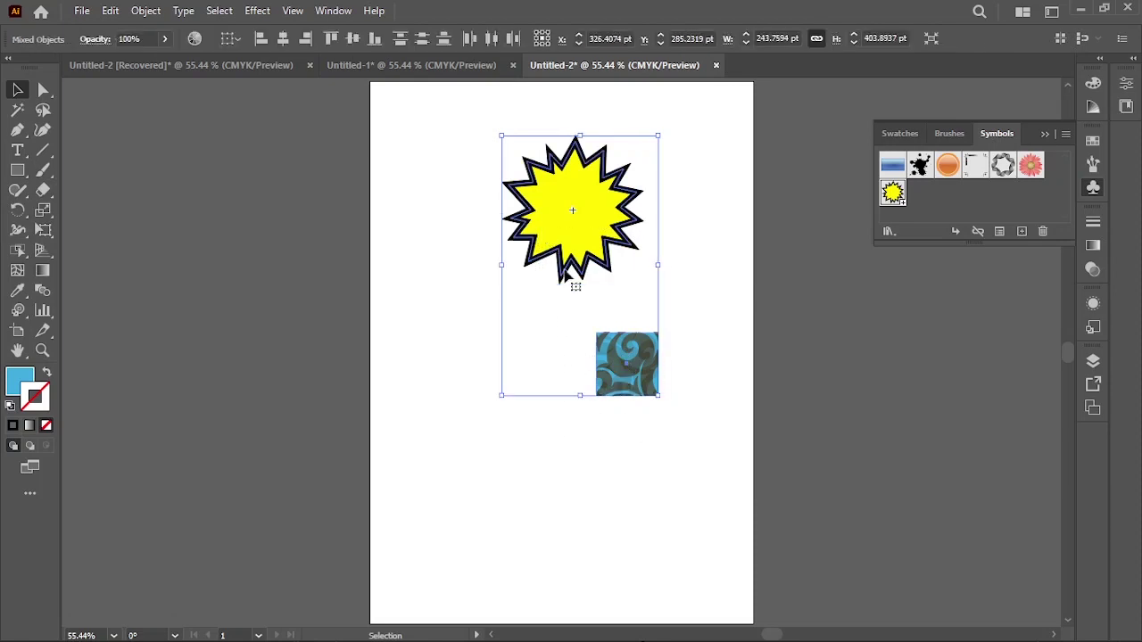
click(18, 310)
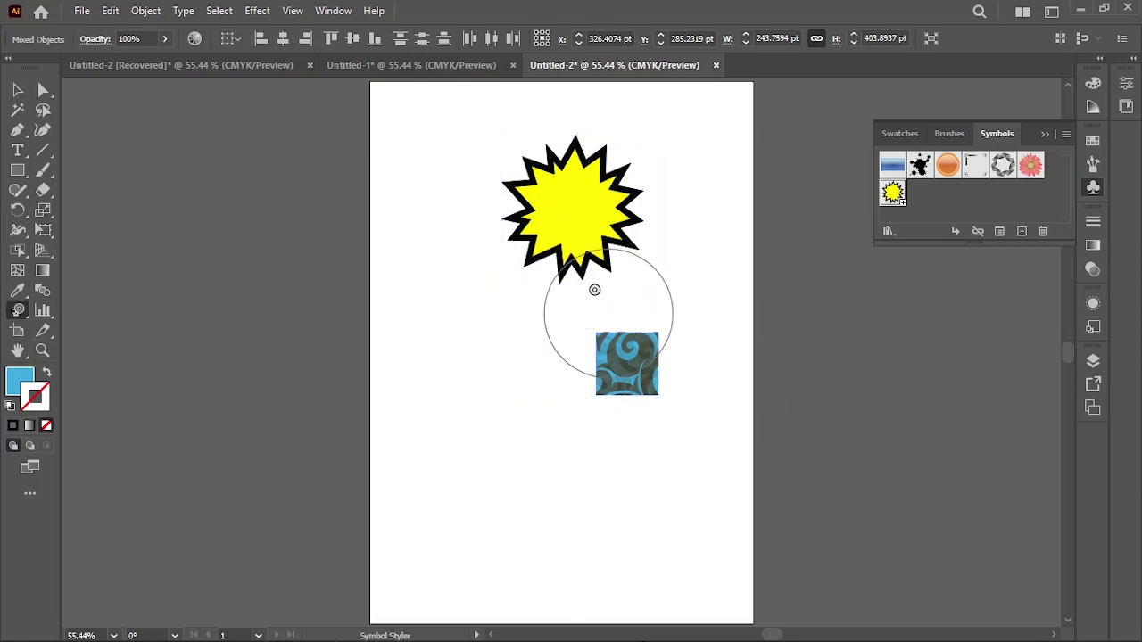
click(577, 239)
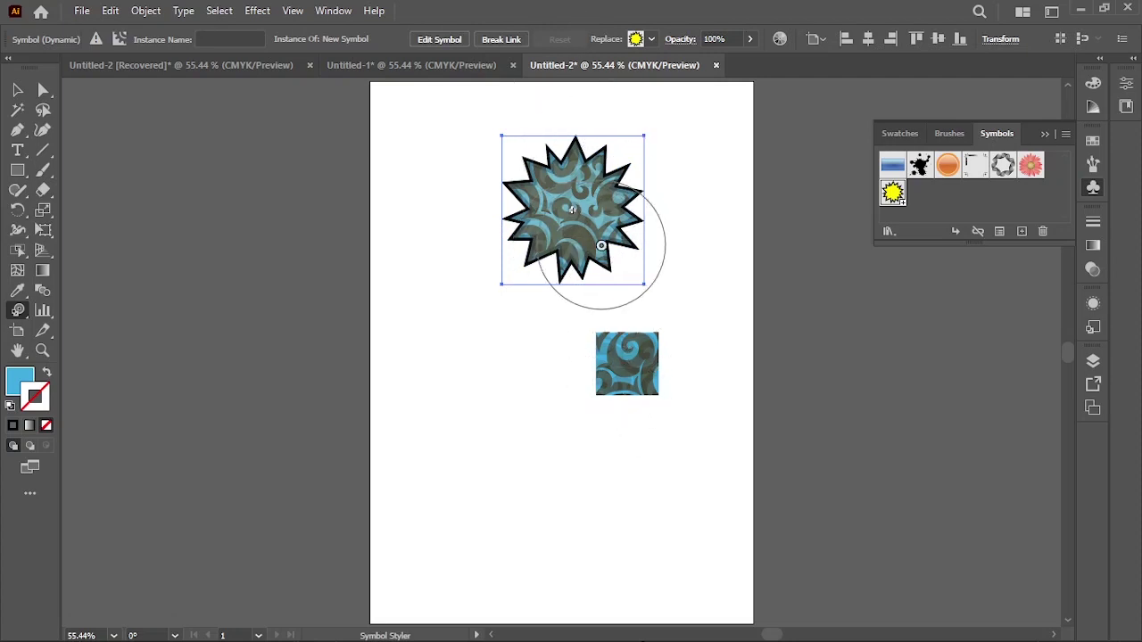
key(ctrl+z)
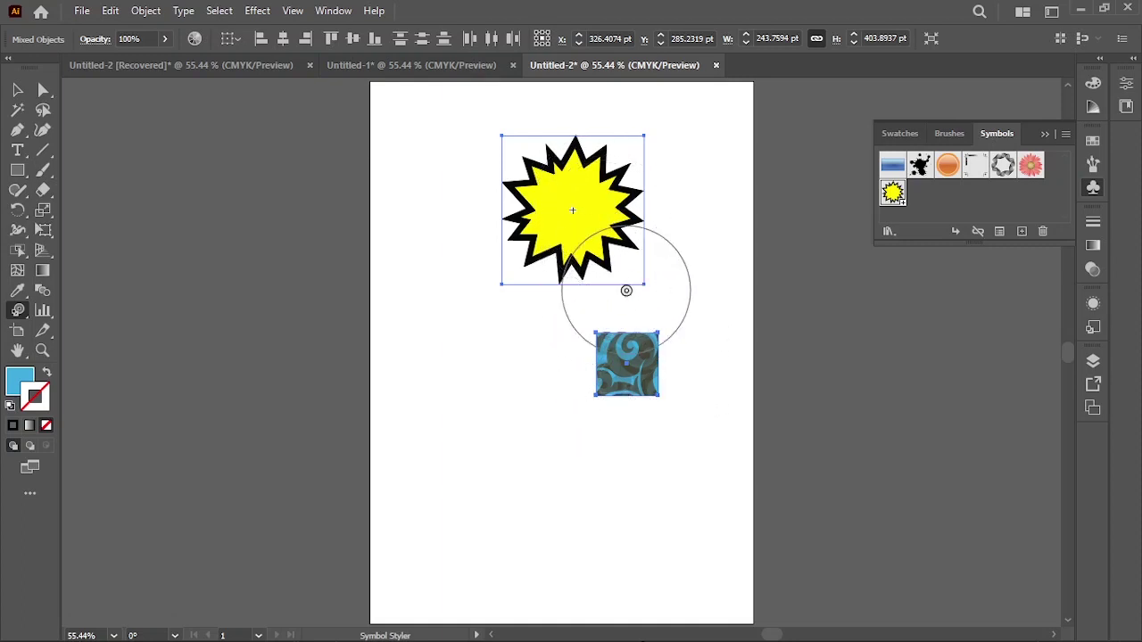
mouse_move(572, 215)
mouse_down()
mouse_move(630, 282)
mouse_move(564, 250)
mouse_move(555, 184)
mouse_move(574, 207)
mouse_up()
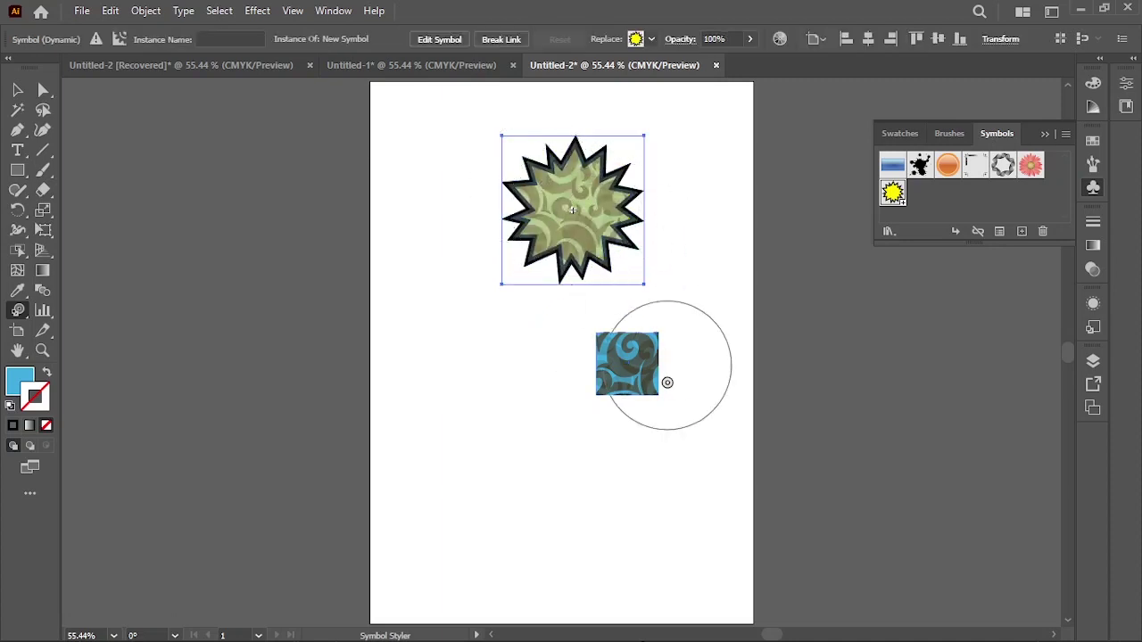
drag(566, 224, 548, 224)
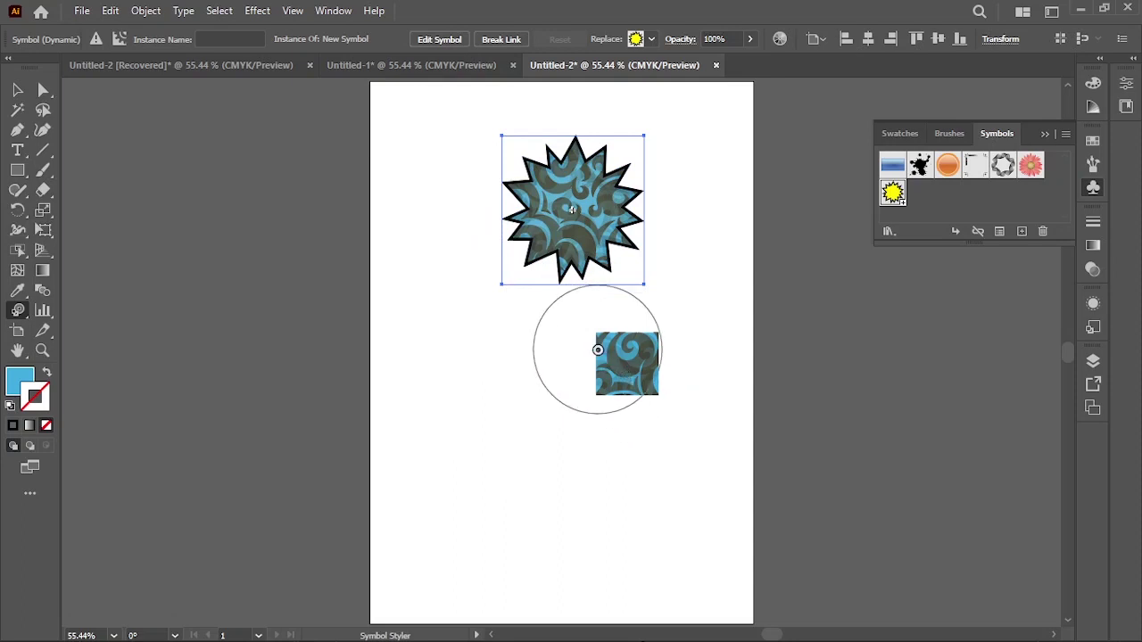
Step: Undo the last styling stroke on the starburst and apply the swirl style to it again
key(ctrl)
key(ctrl+z)
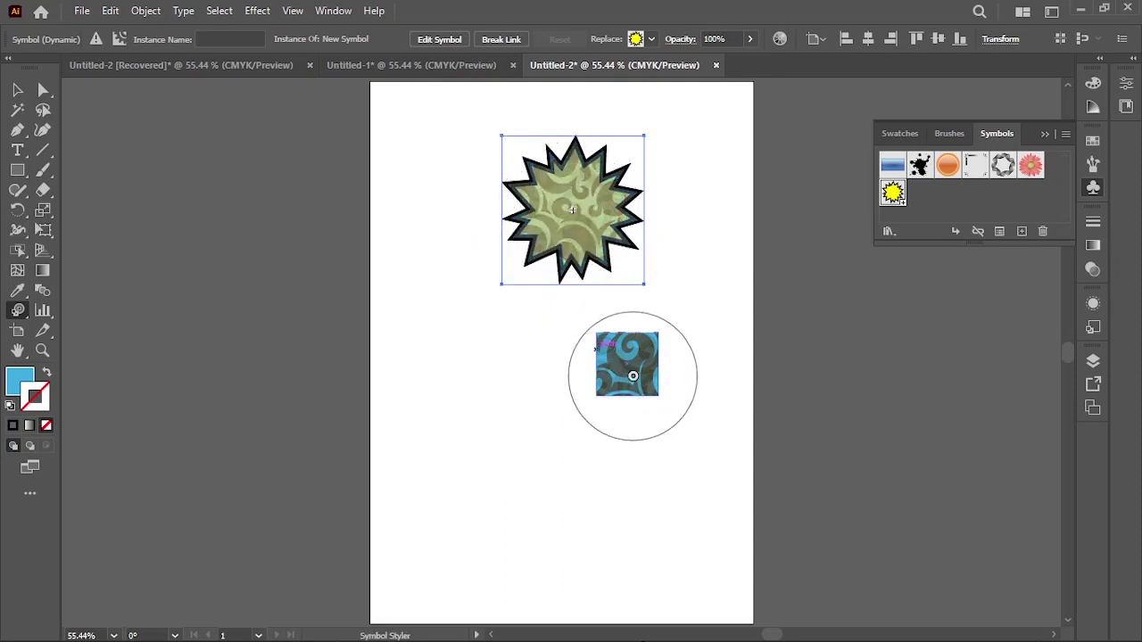
click(632, 365)
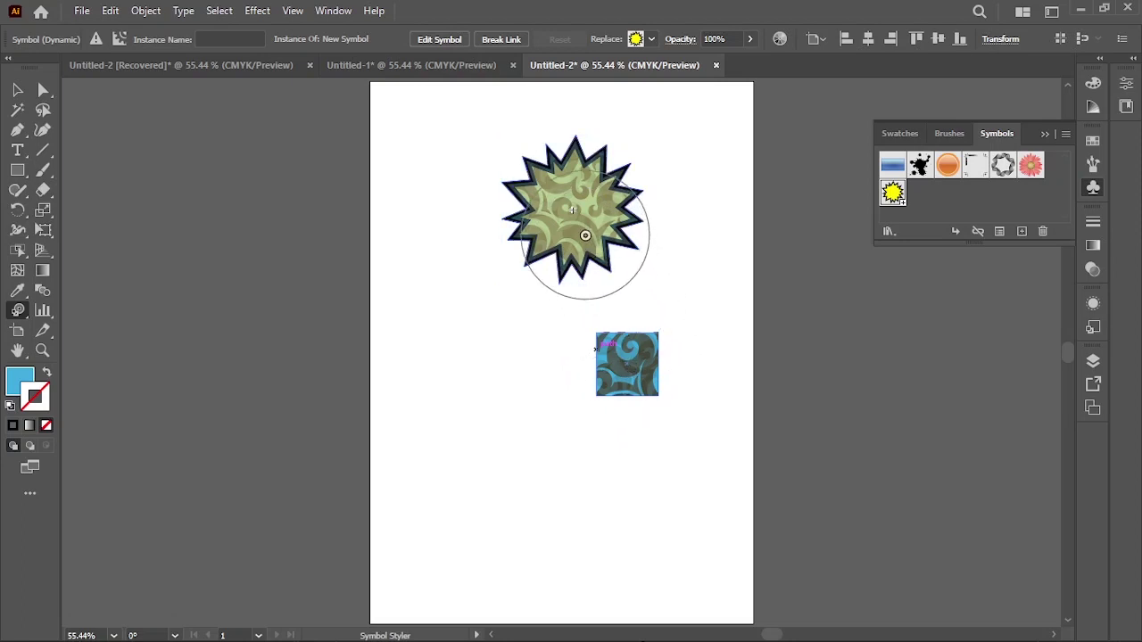
click(581, 232)
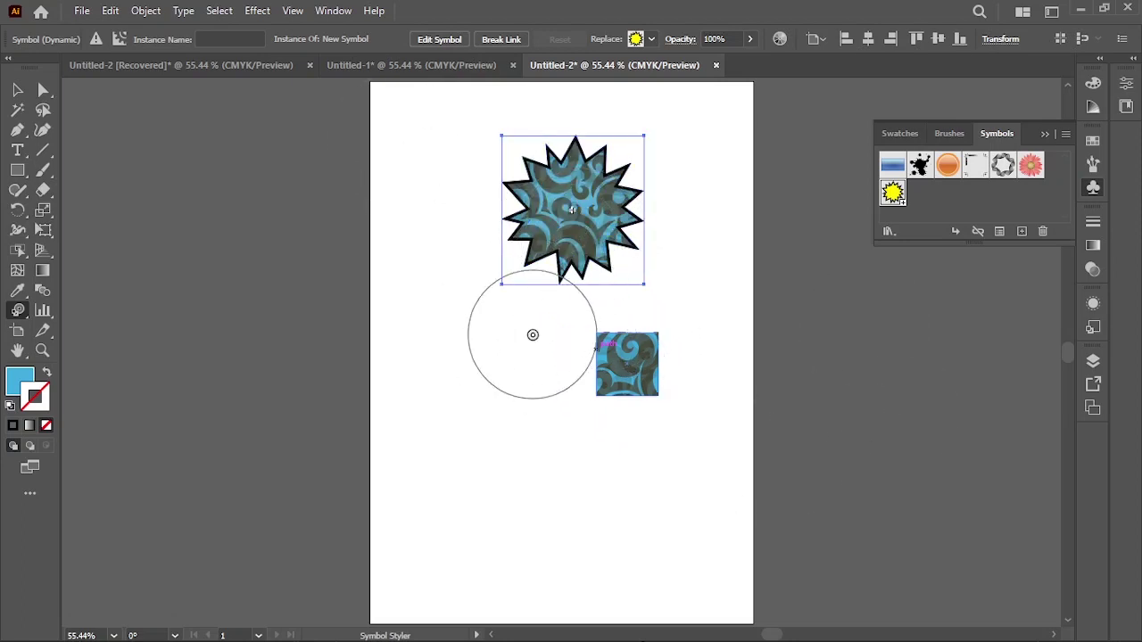
click(17, 90)
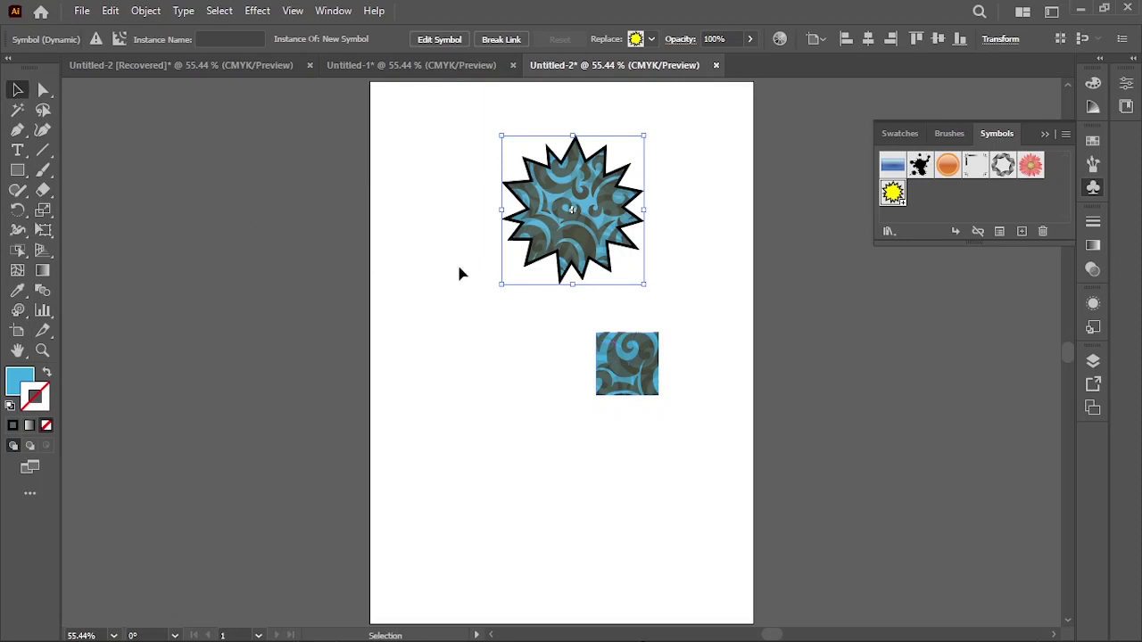
Step: Move the styled starburst down closer to the patterned square, and delete both objects
drag(584, 199, 593, 253)
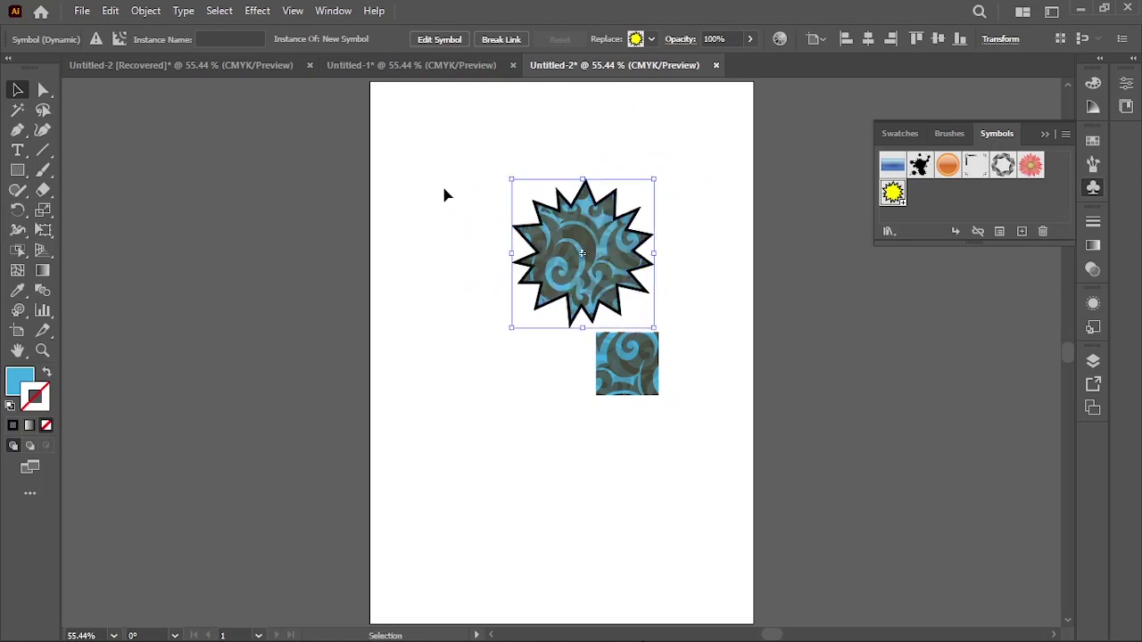
drag(447, 189, 663, 417)
key(Delete)
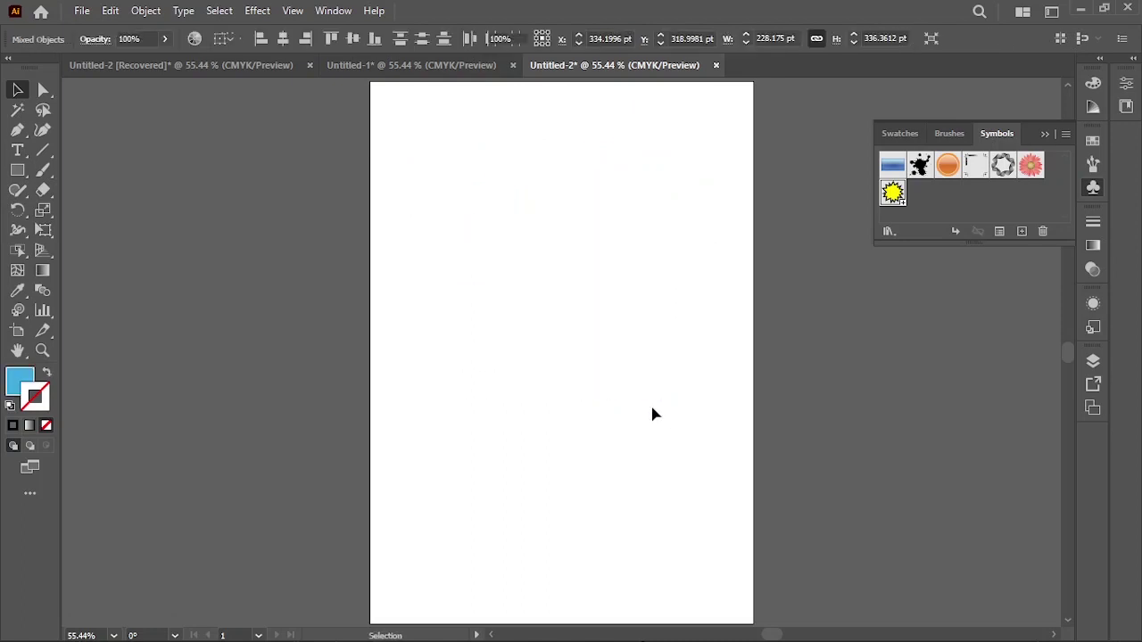
Step: Make the Symbol Screener the current symbolism tool and go back to the Selection tool
click(18, 309)
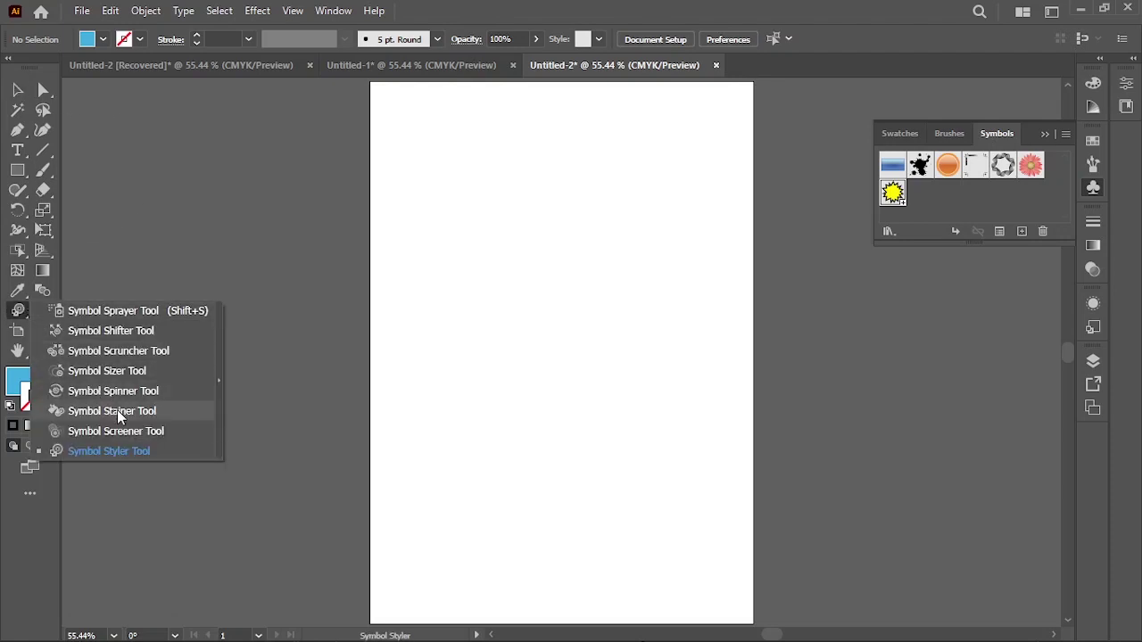
click(168, 431)
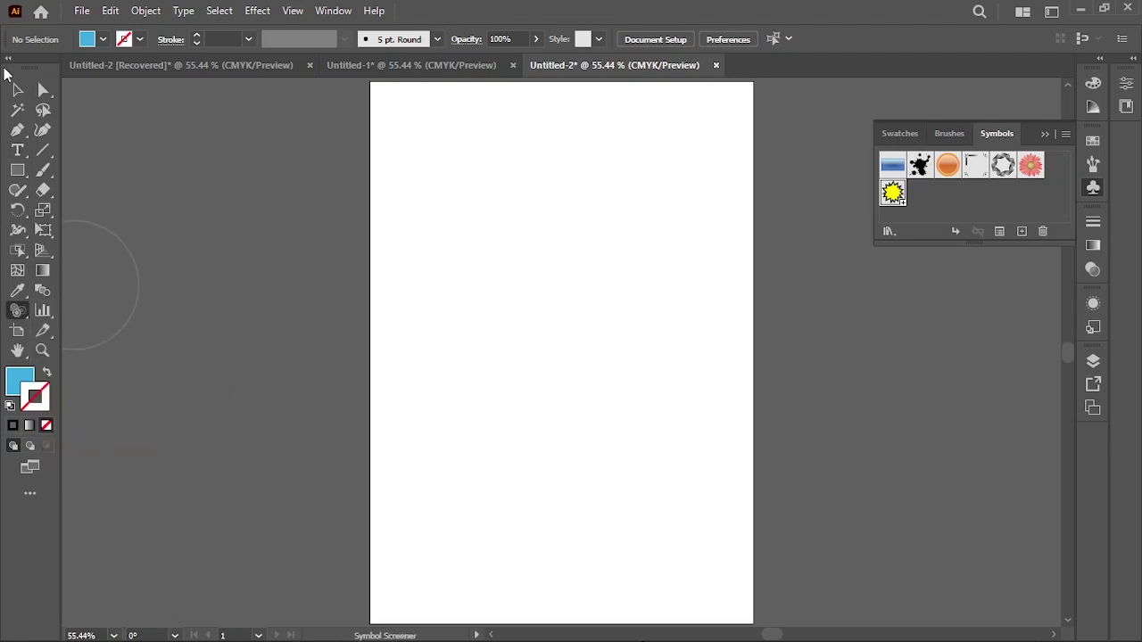
click(18, 91)
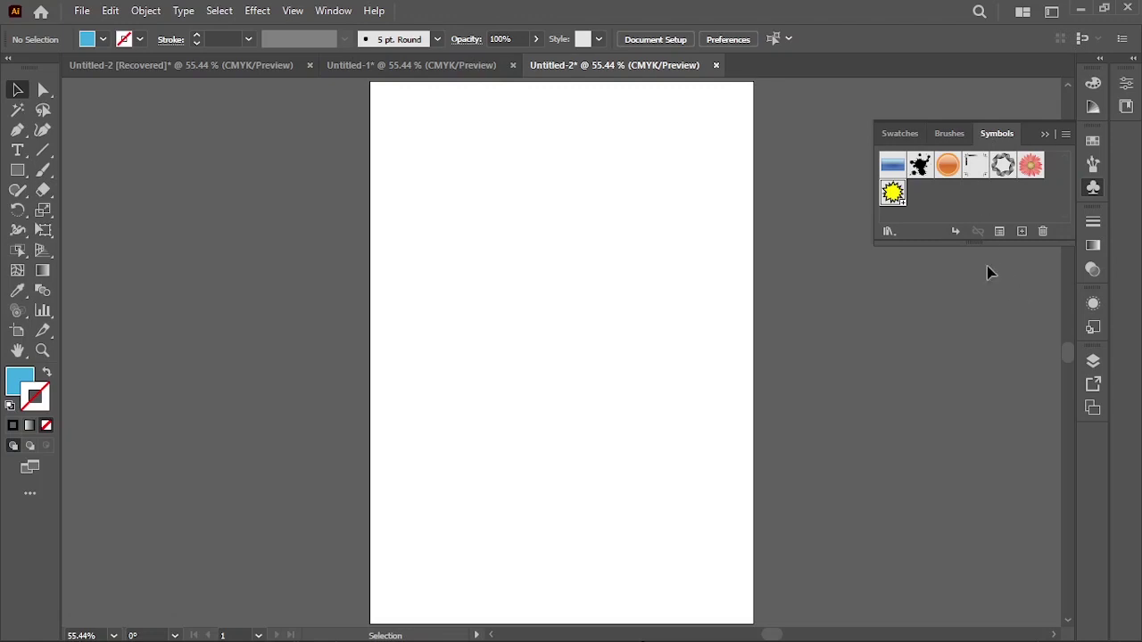
Step: Place an instance of the Ribbon symbol in the upper half of the artboard and deselect it
click(1004, 170)
drag(1002, 164, 758, 384)
drag(594, 304, 496, 248)
click(400, 311)
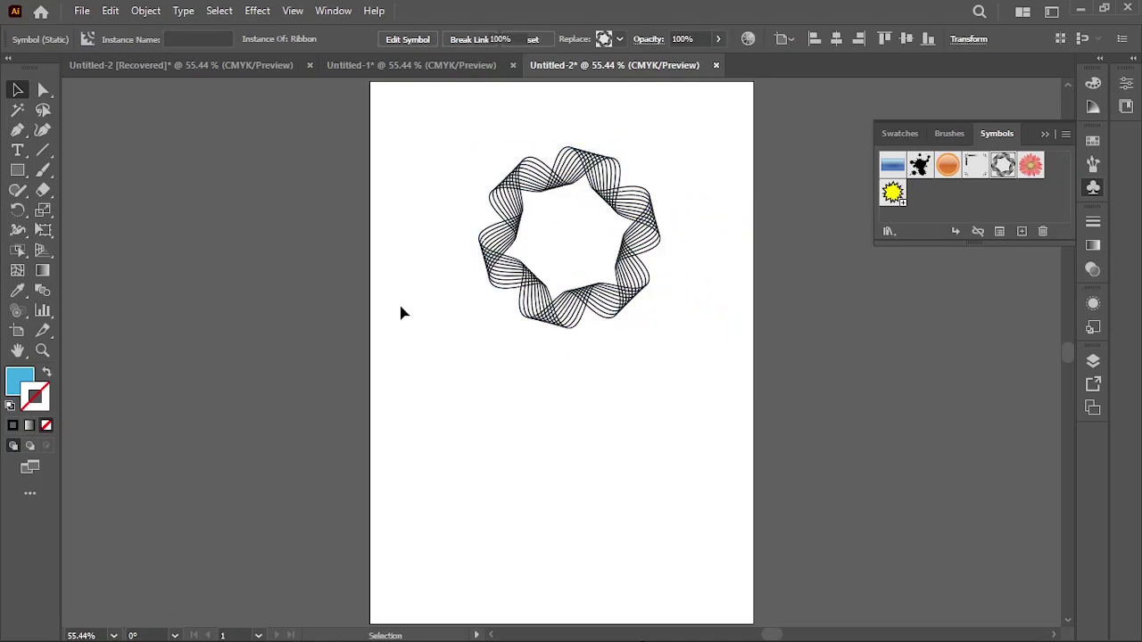
Step: Try to fade the unselected ribbon symbol with the Symbol Screener
click(17, 312)
click(532, 311)
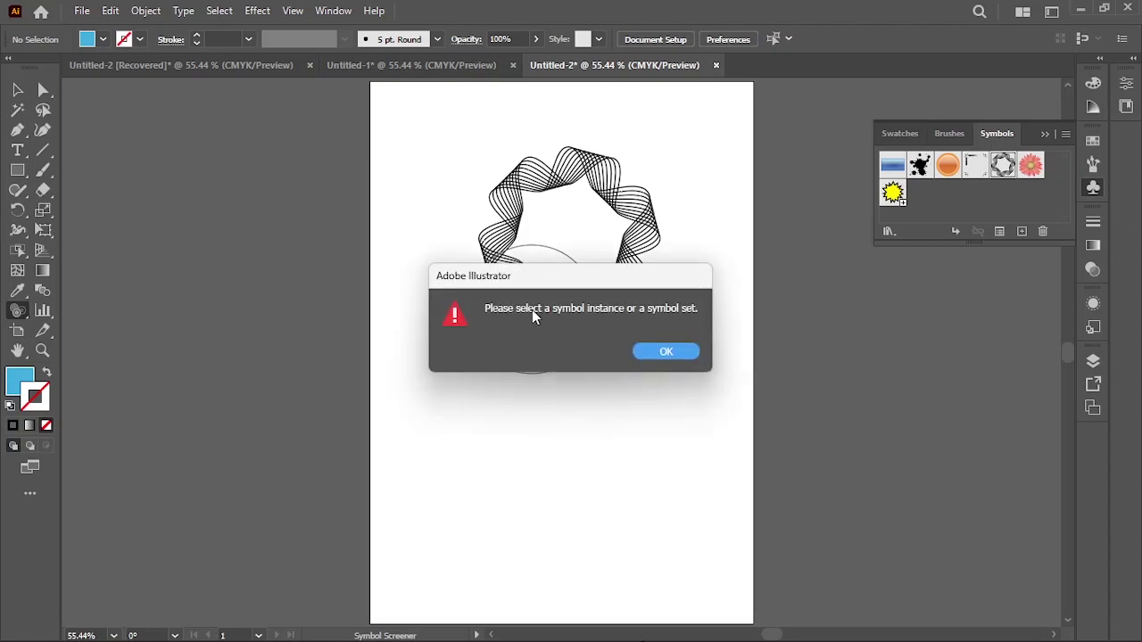
click(664, 350)
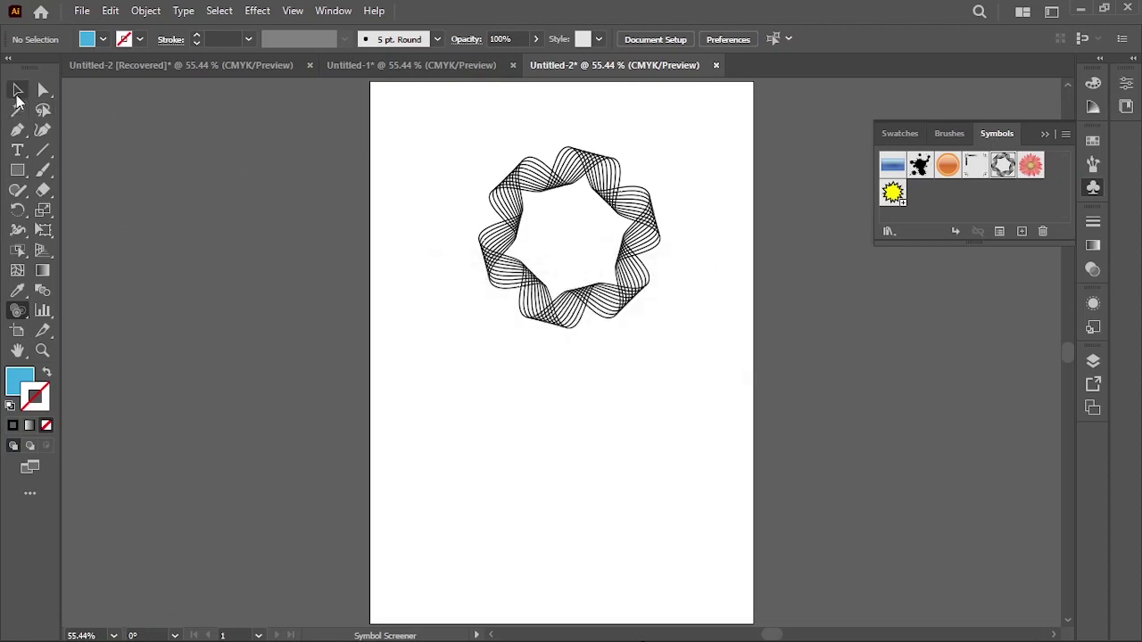
Step: Select the ribbon symbol, fade it to 7% opacity with the Symbol Screener, and delete it
click(17, 90)
key(ctrl+a)
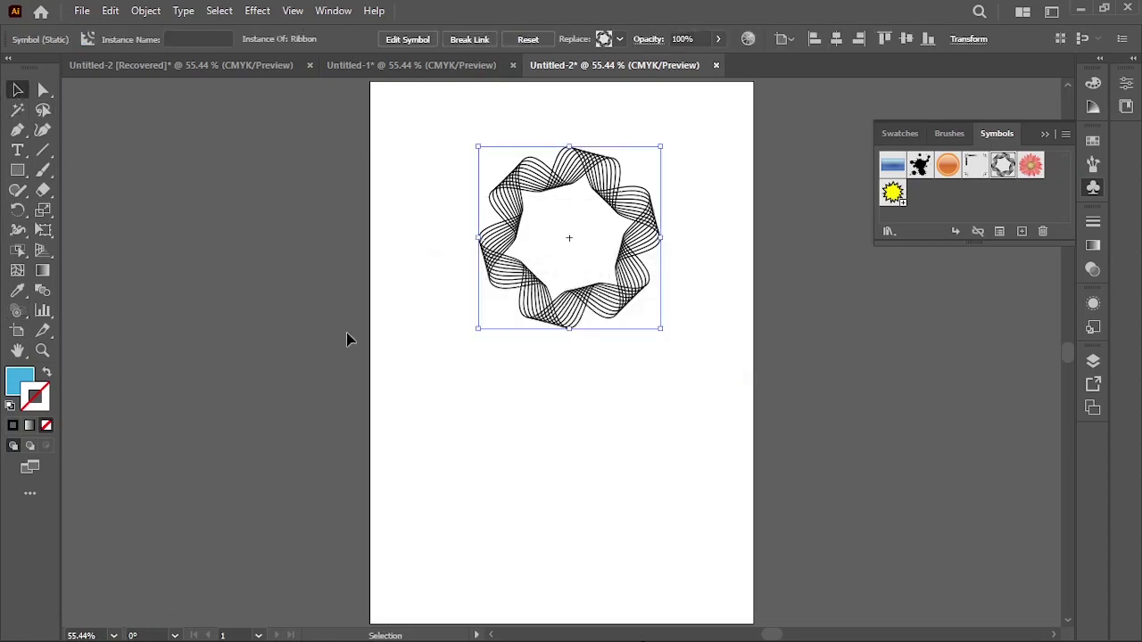
click(17, 312)
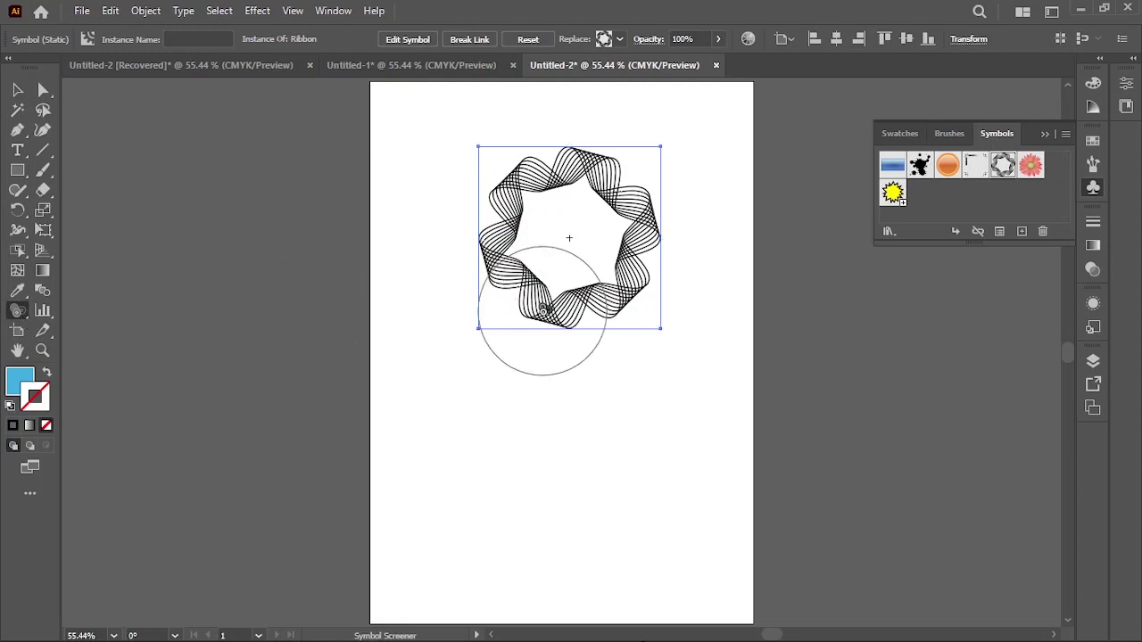
drag(538, 328, 545, 310)
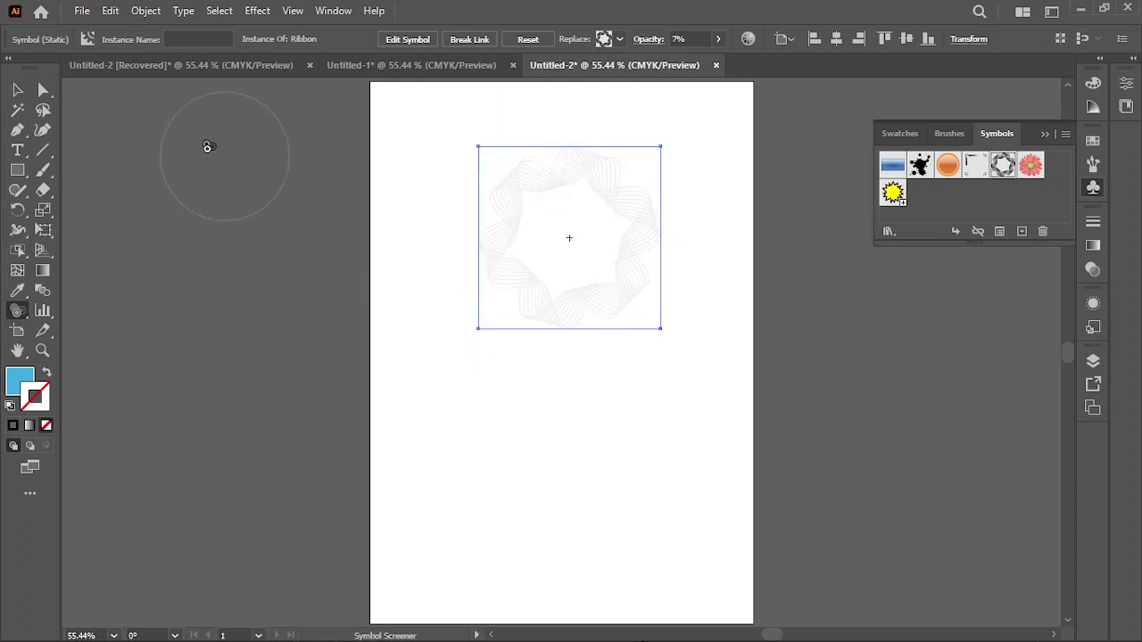
click(18, 90)
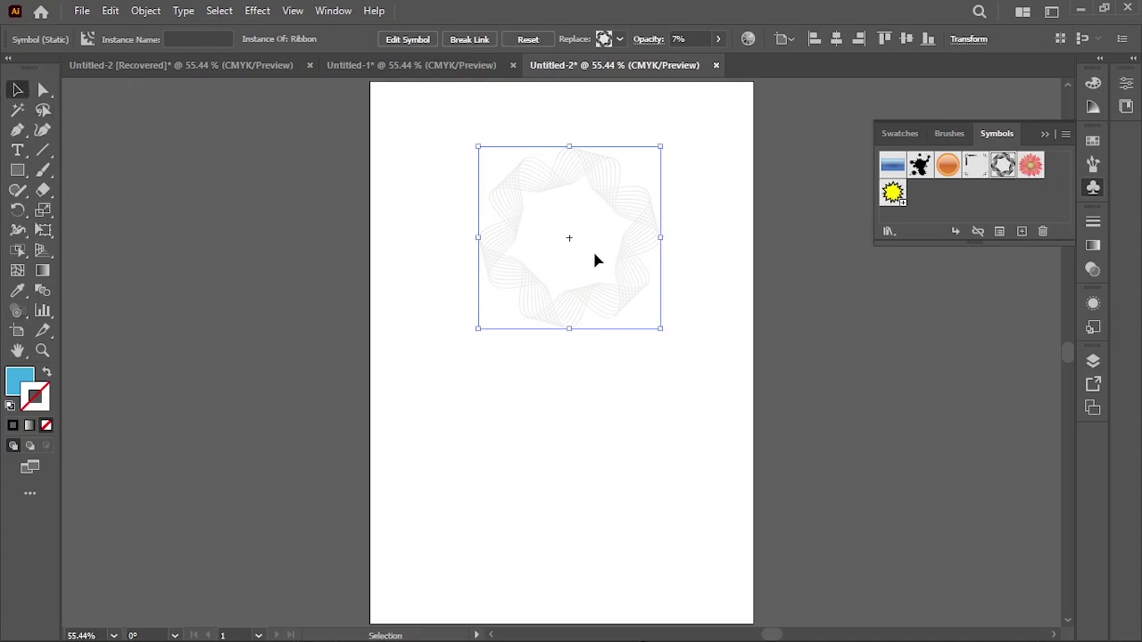
key(Delete)
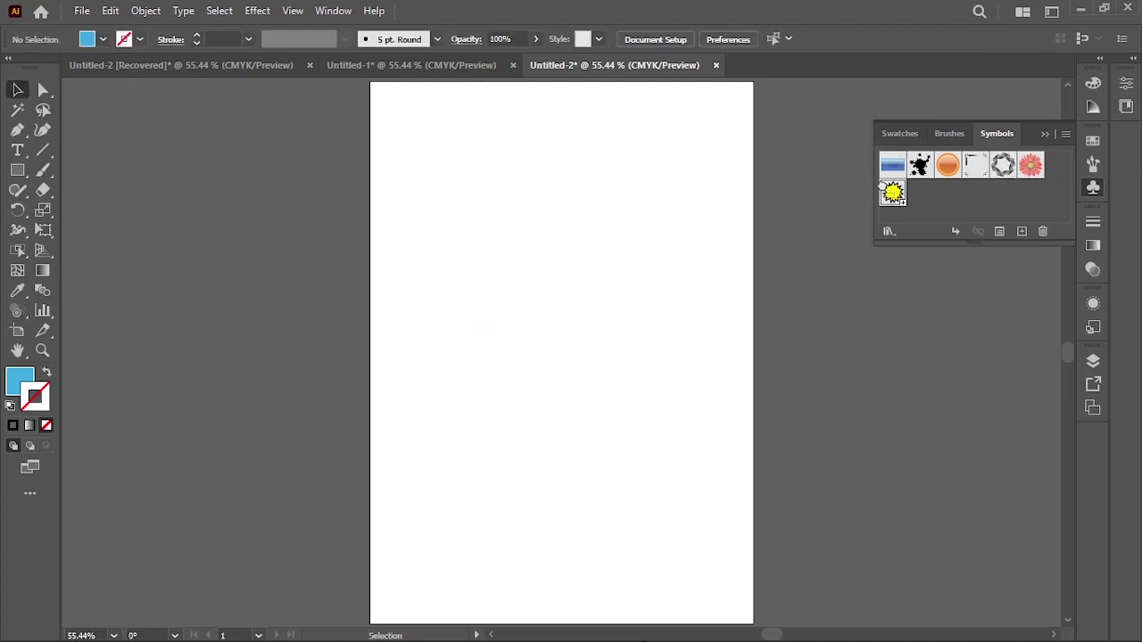
Step: Place an instance of the yellow starburst symbol in the artboard's upper half and fade it to 2% opacity with the Symbol Screener
drag(577, 247, 570, 256)
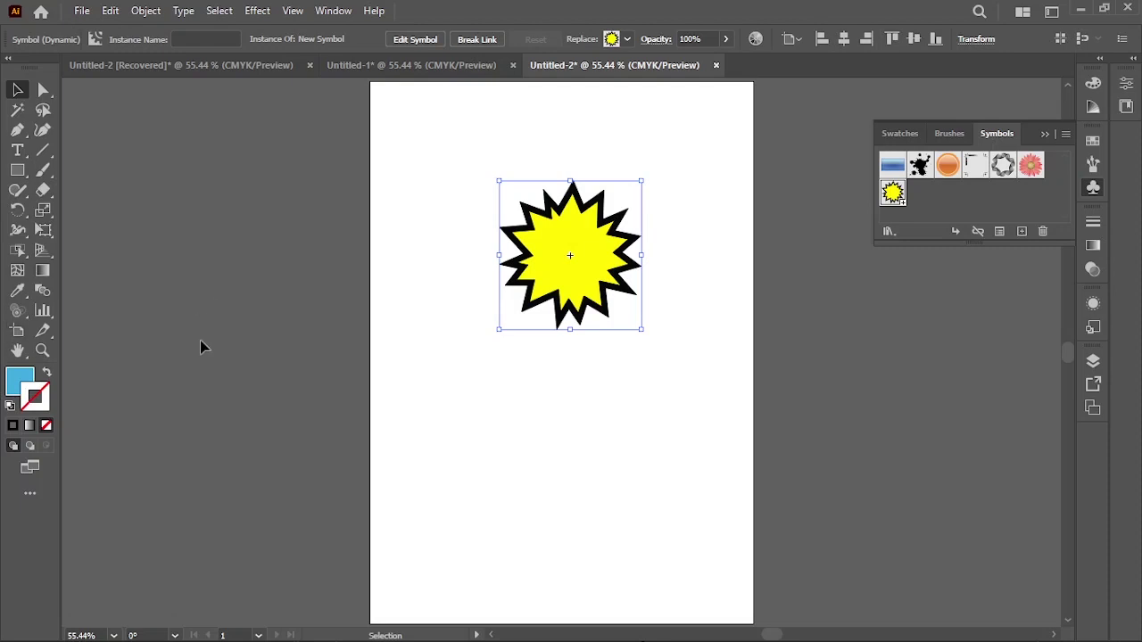
click(17, 310)
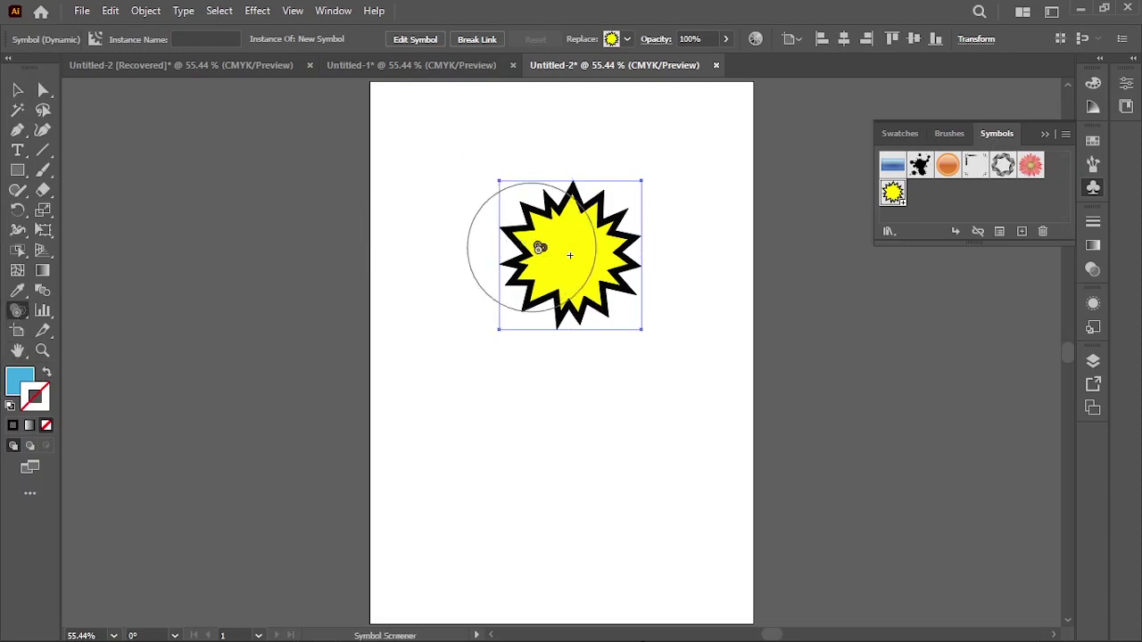
drag(541, 249, 557, 251)
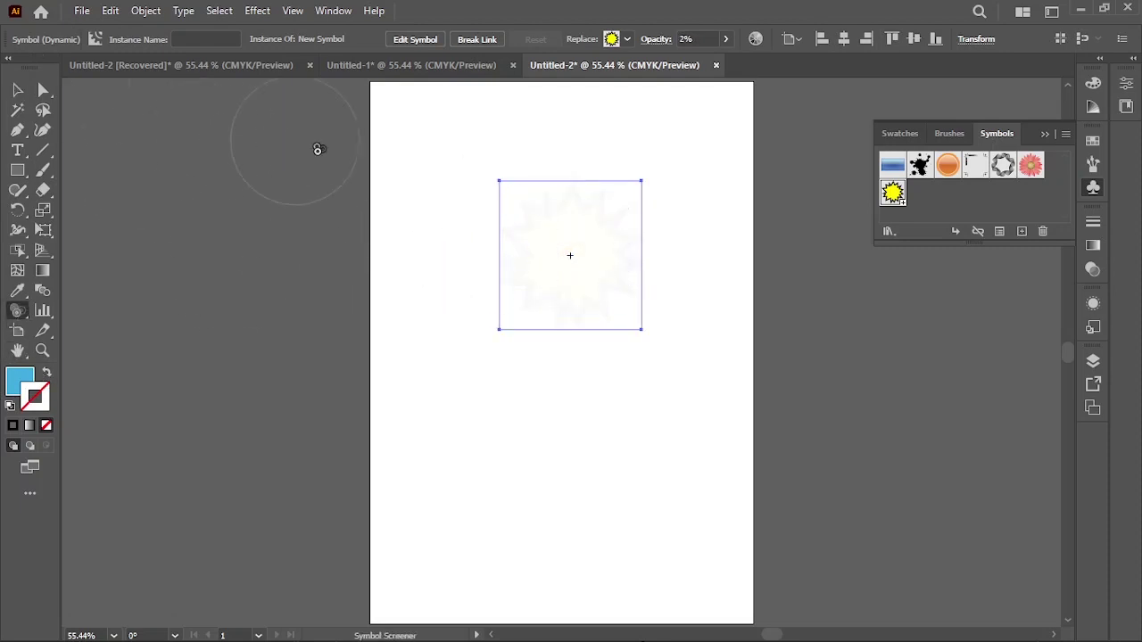
click(17, 90)
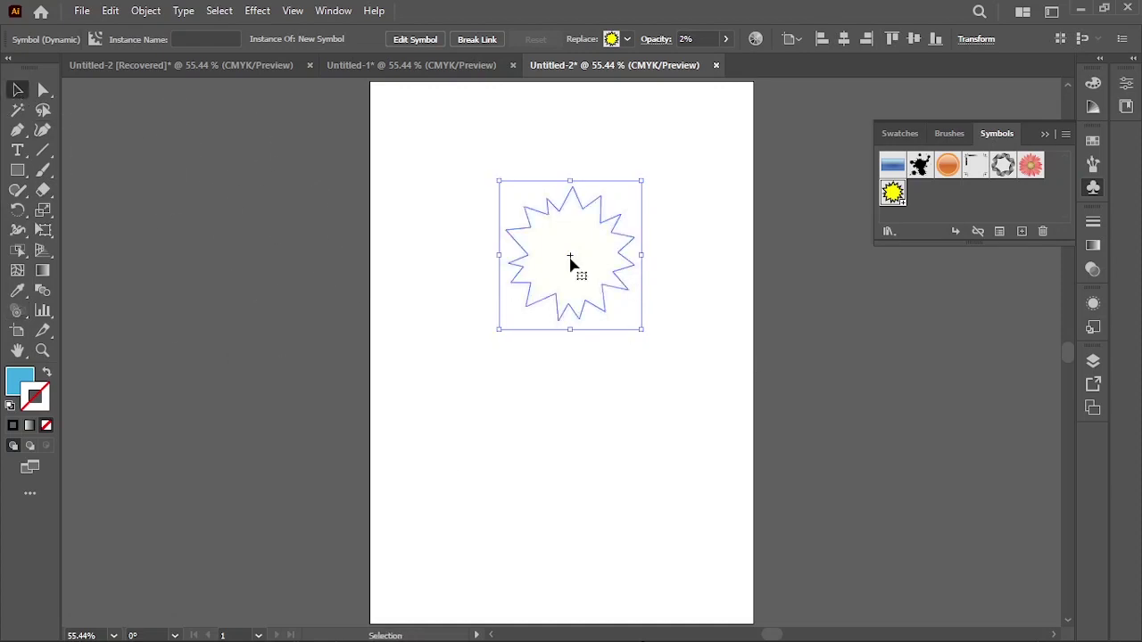
Step: Bring the faded starburst back to 100% opacity with the Symbol Screener and return to the Selection tool
click(17, 309)
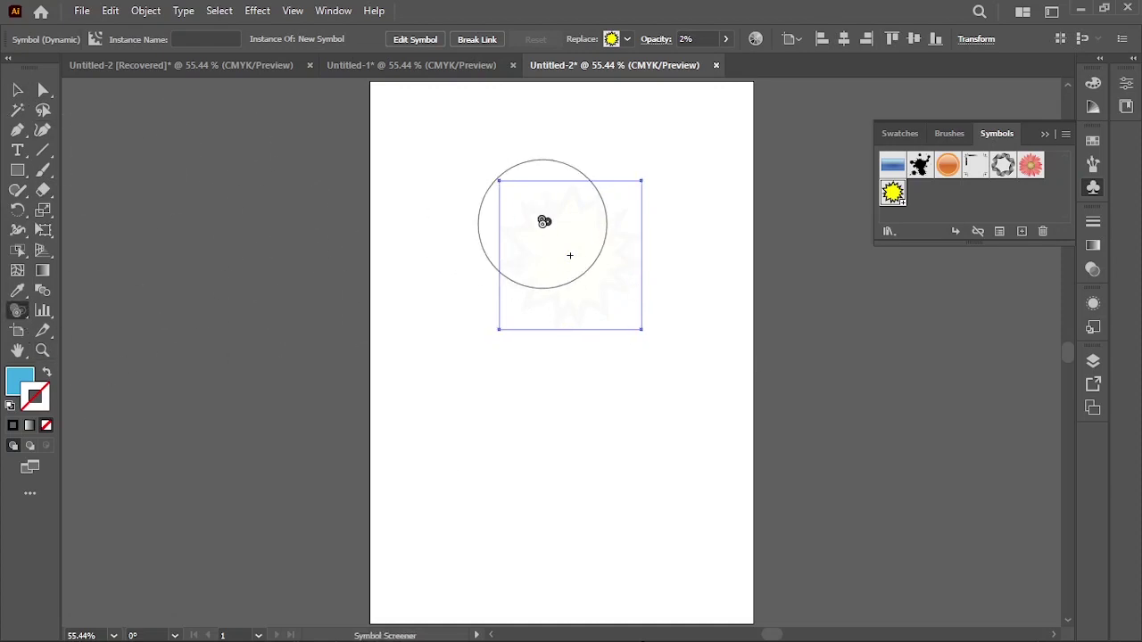
drag(570, 252, 569, 252)
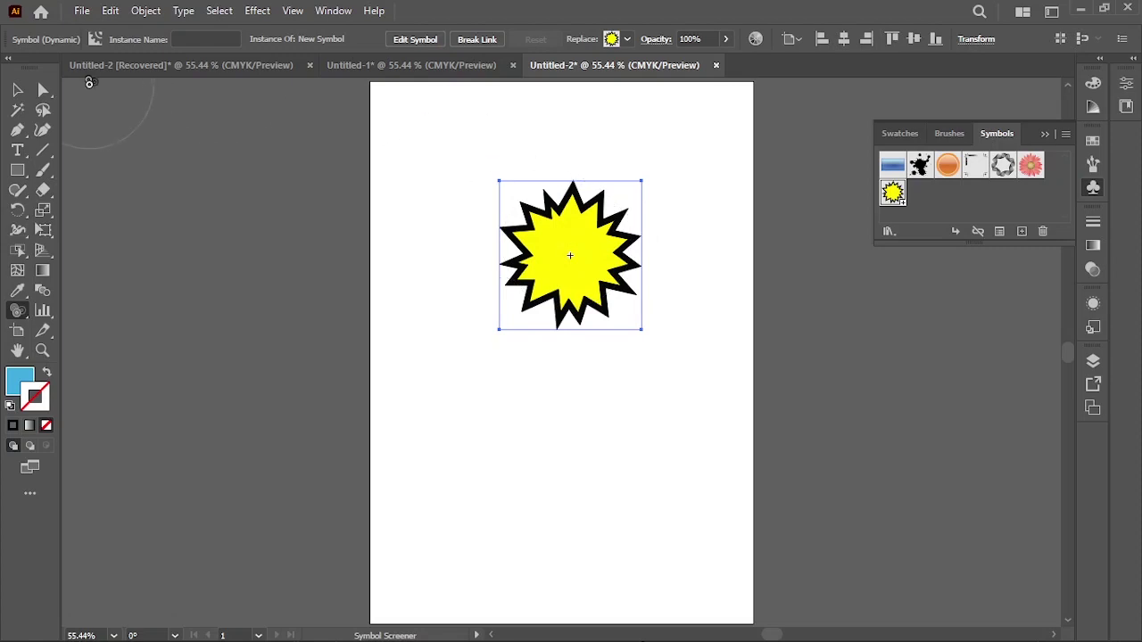
click(17, 90)
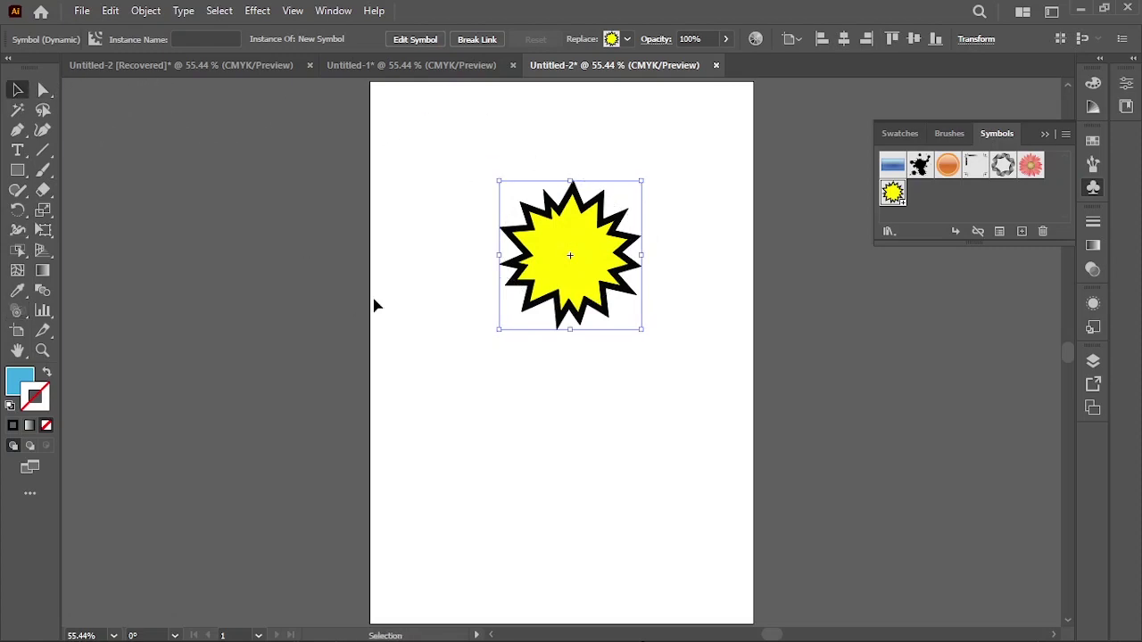
Step: Delete the starburst and make the Symbol Stainer the current symbolism tool
key(Delete)
click(17, 310)
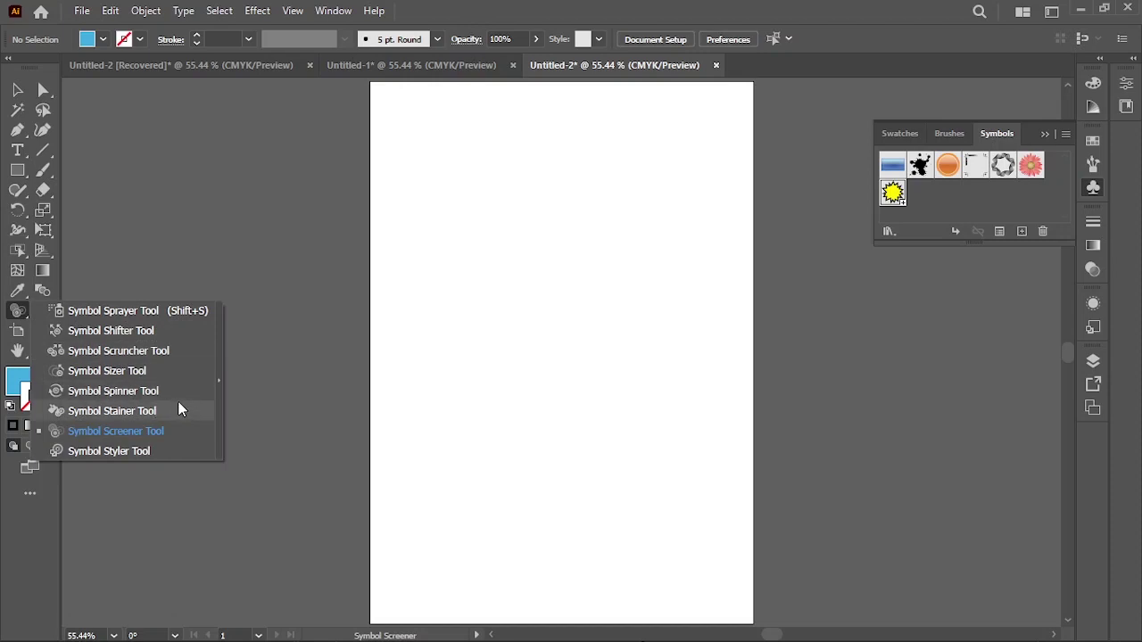
click(111, 410)
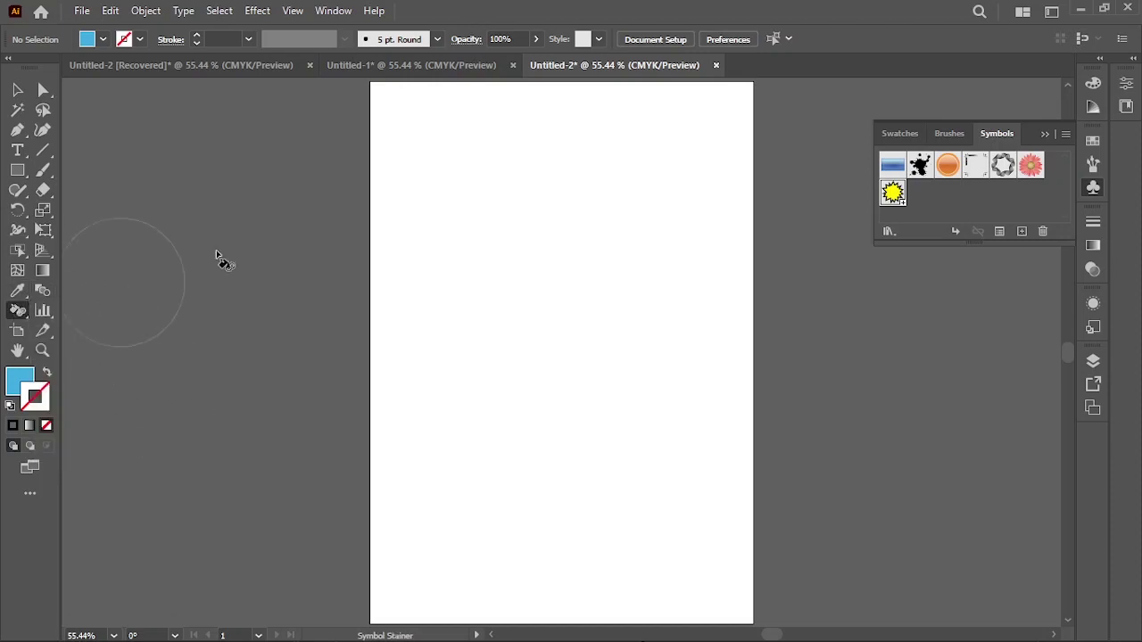
Step: Try to use the Symbol Stainer on the empty artboard with the Illuminated Orange symbol chosen
click(947, 168)
click(499, 234)
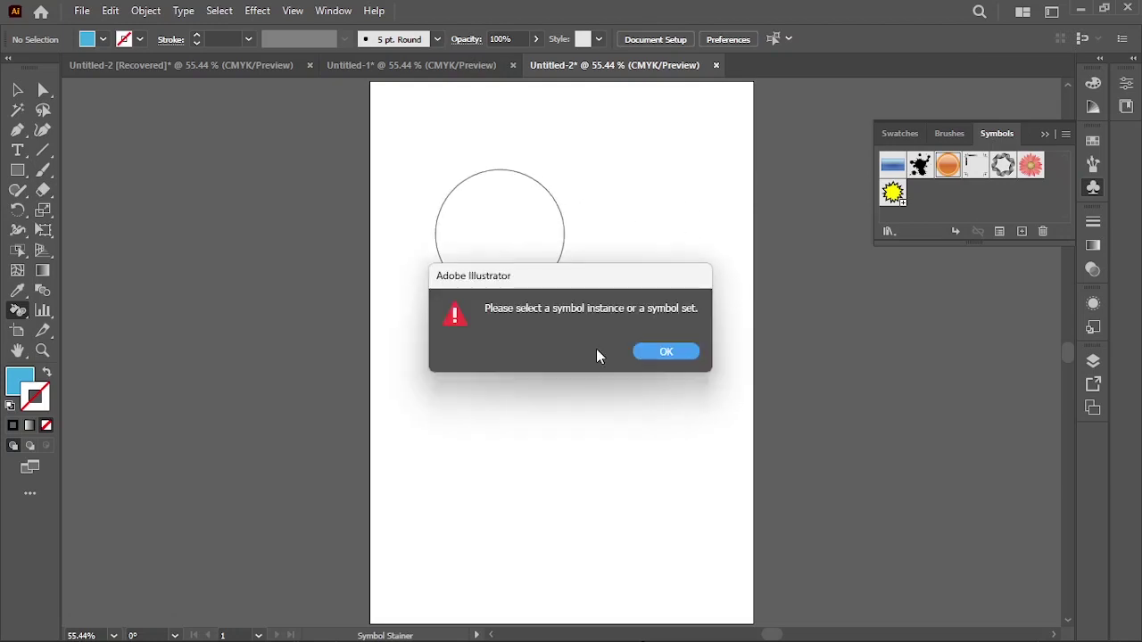
click(667, 351)
click(16, 91)
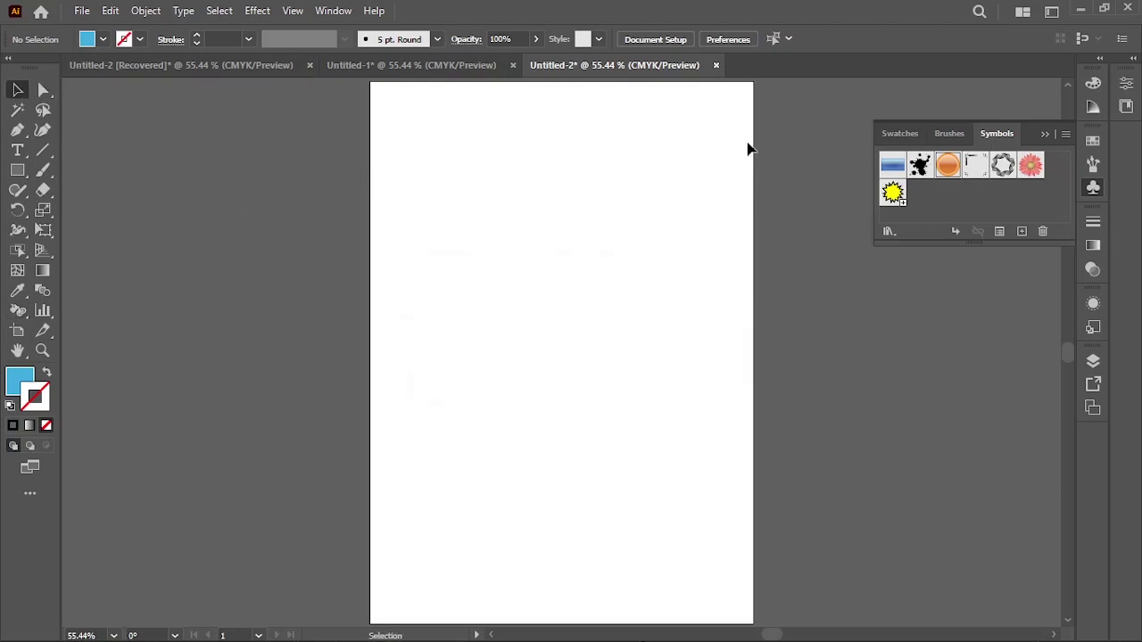
Step: Place an Illuminated Orange instance around the middle of the artboard and stain it with the light blue fill using the Symbol Stainer
drag(951, 169, 810, 430)
drag(615, 375, 543, 374)
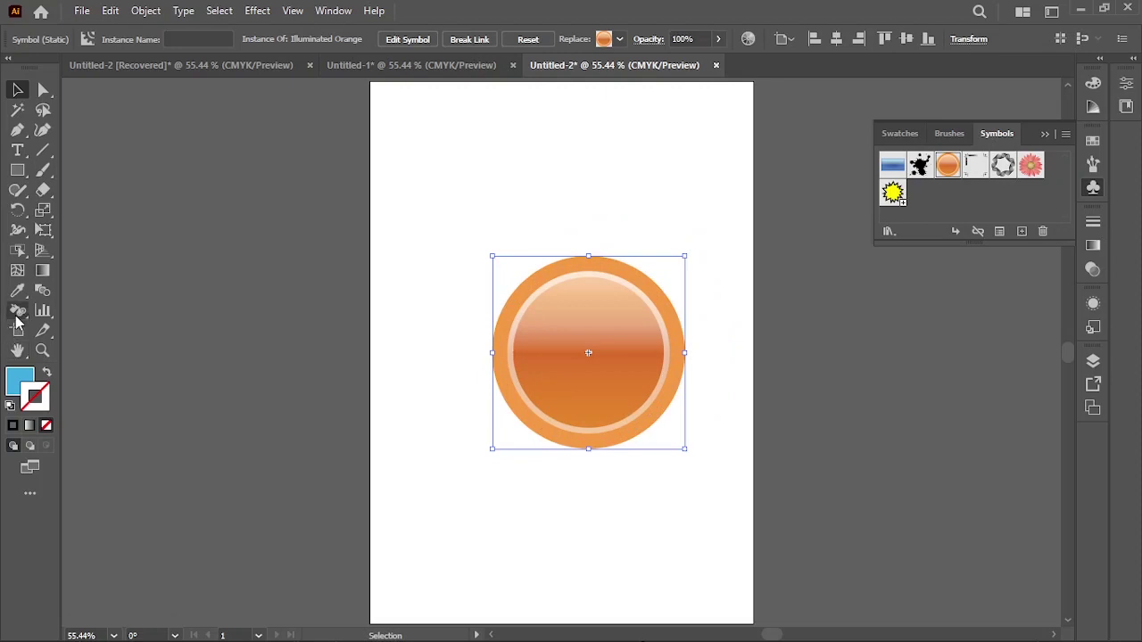
drag(17, 312, 89, 338)
click(573, 358)
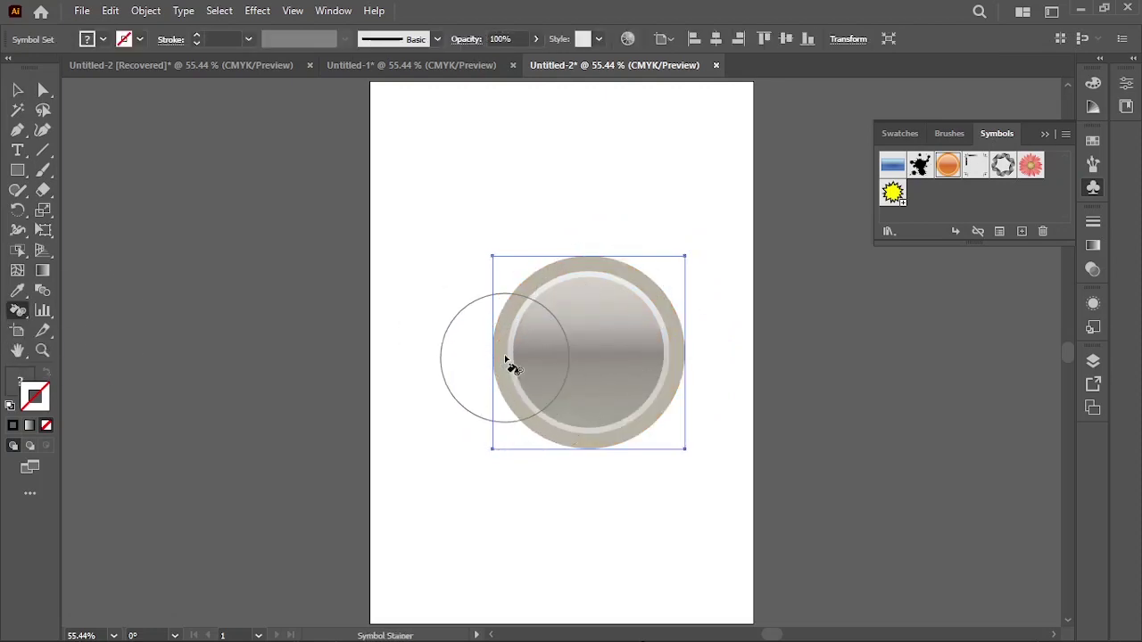
mouse_move(600, 402)
mouse_down()
mouse_move(594, 372)
mouse_move(541, 352)
mouse_up()
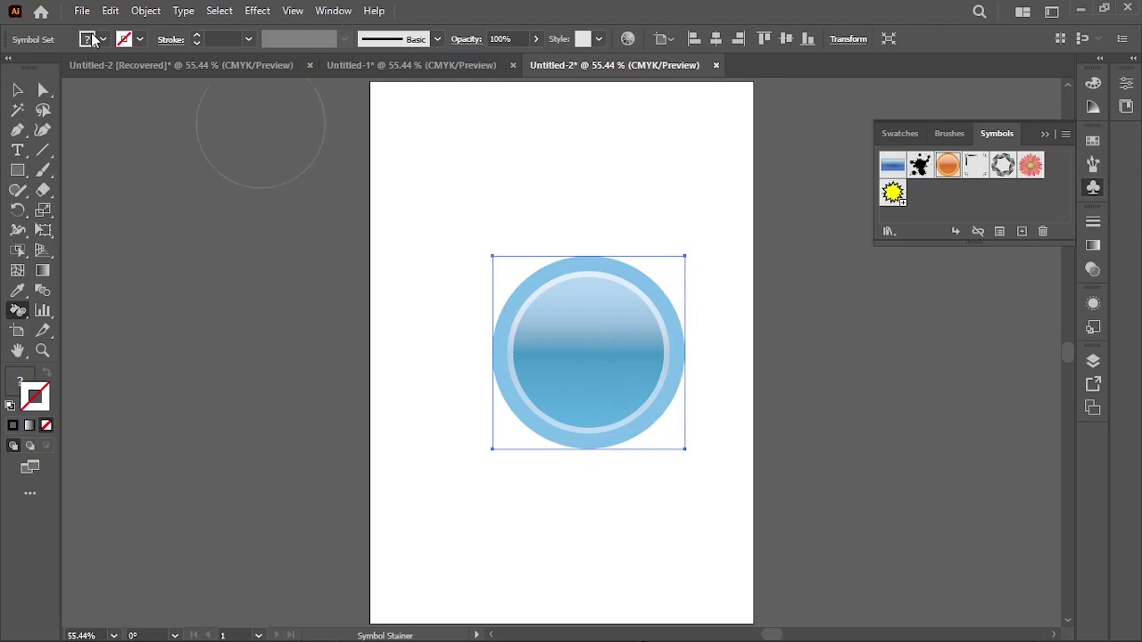
Step: Delete the stained round symbol and place a yellow starburst instance slightly above the middle of the artboard
click(18, 90)
key(Delete)
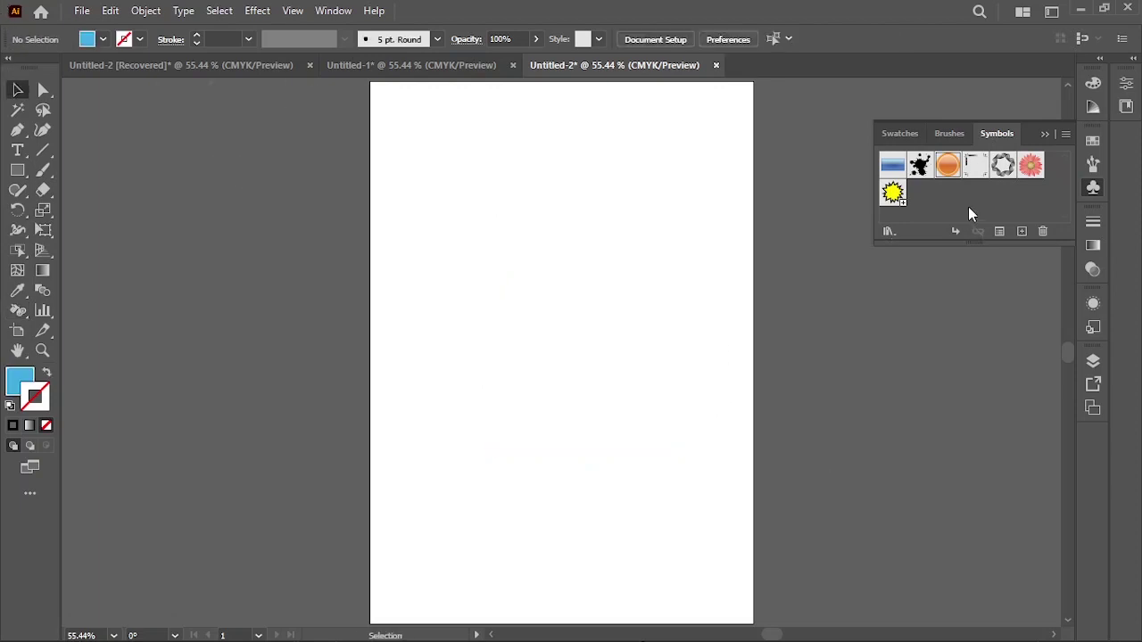
click(898, 194)
drag(571, 320, 569, 317)
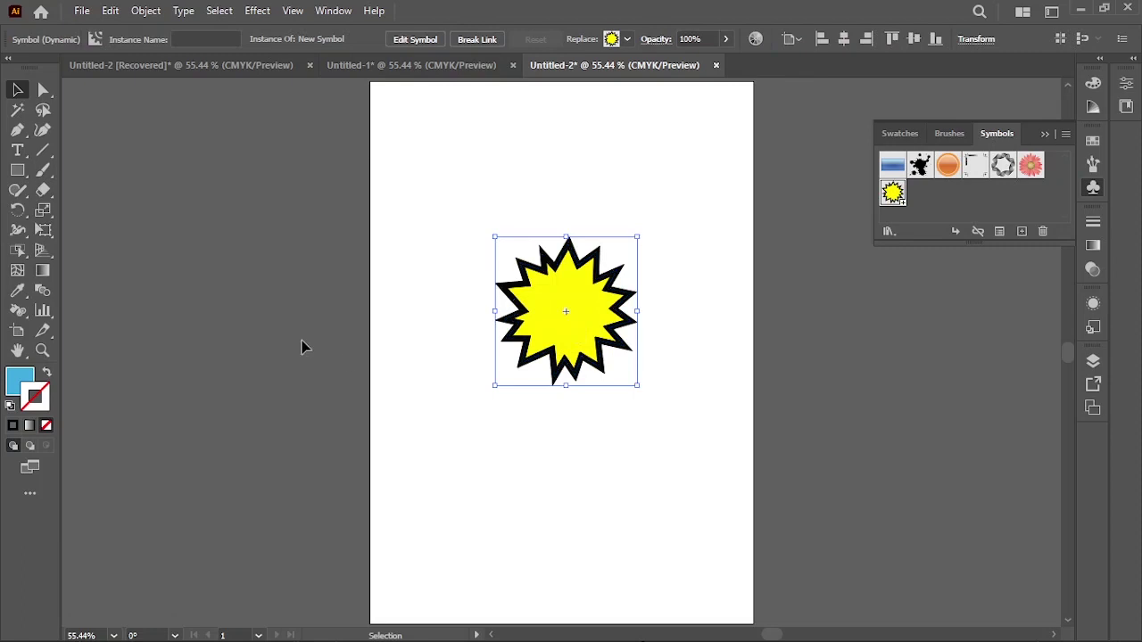
Step: Tint the starburst pale blue with the Symbol Stainer and delete it
click(18, 311)
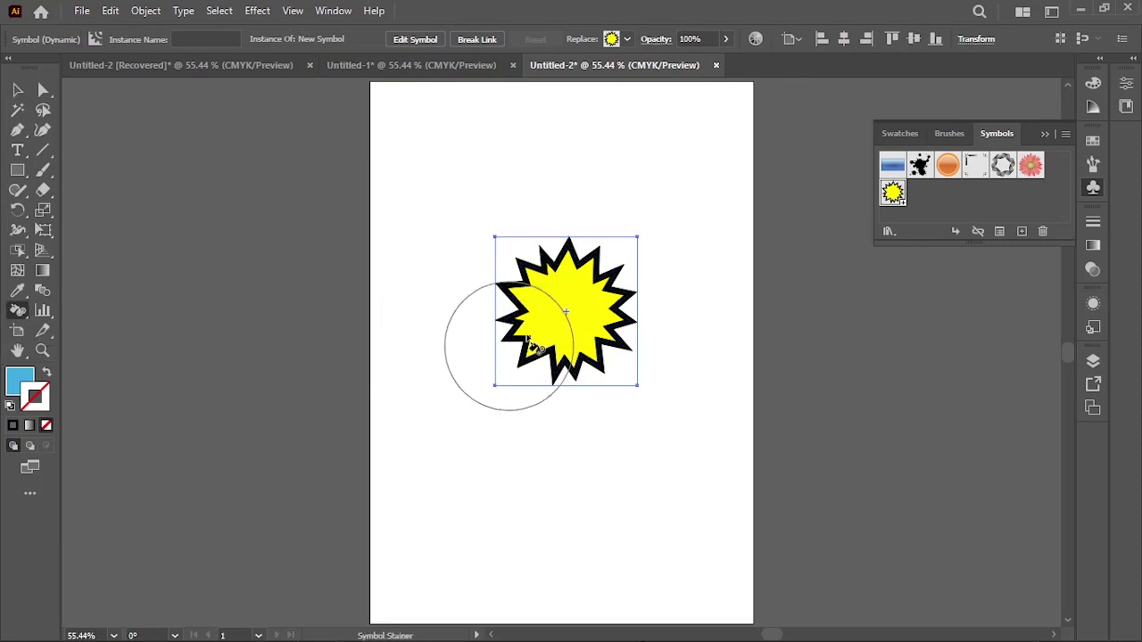
drag(528, 342, 553, 334)
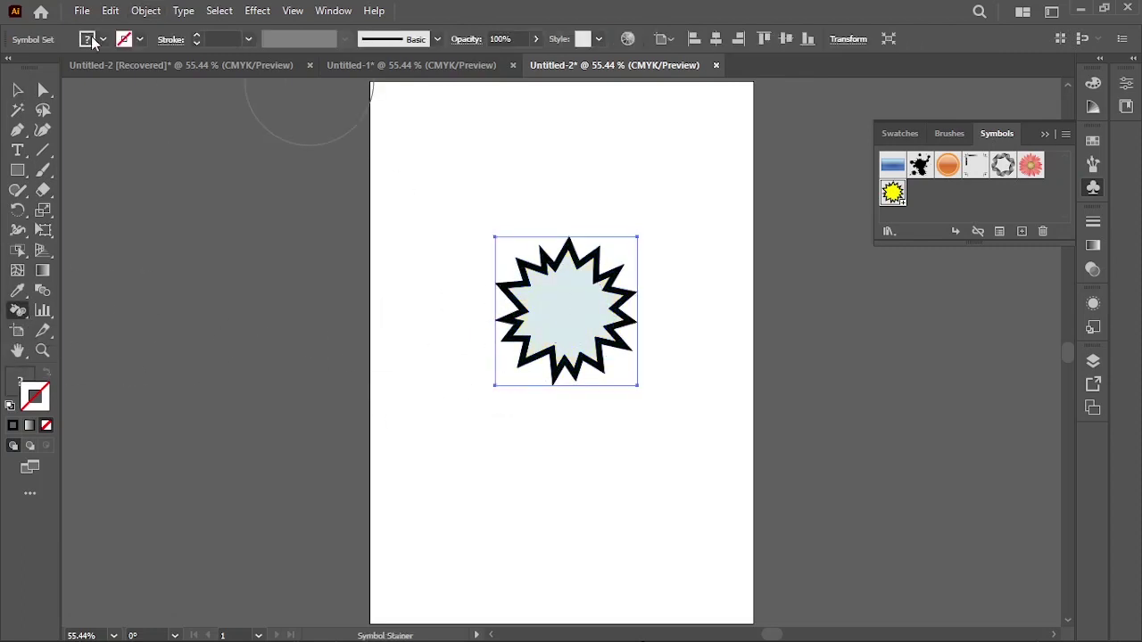
click(17, 90)
key(Delete)
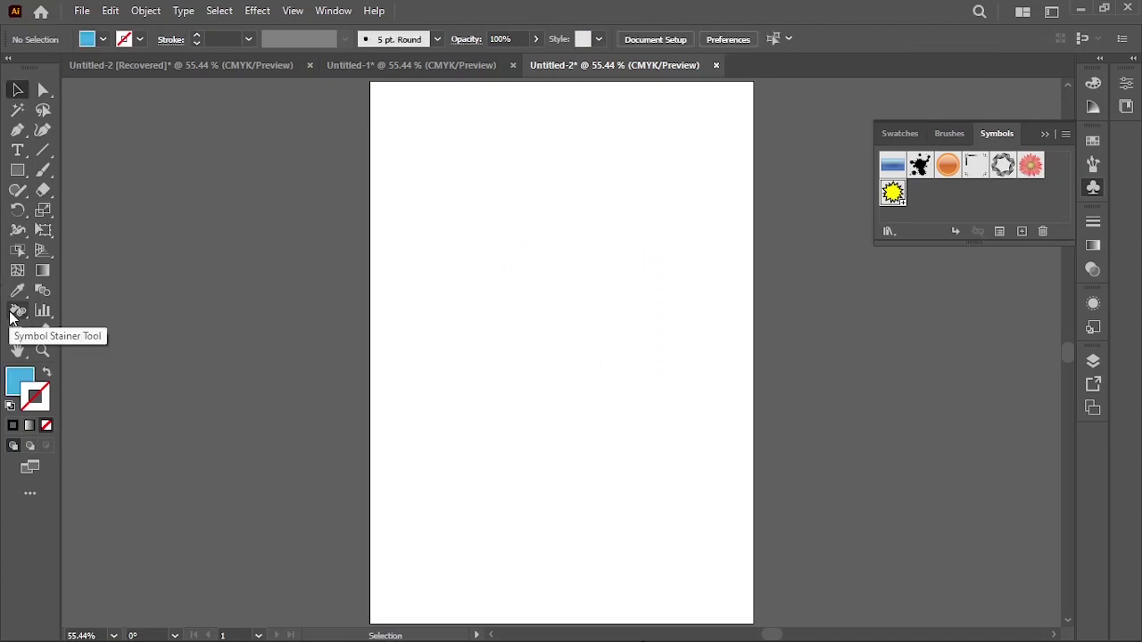
Step: Make the Symbol Spinner the current symbolism tool, go back to the Selection tool, and dismiss the message notification
click(11, 312)
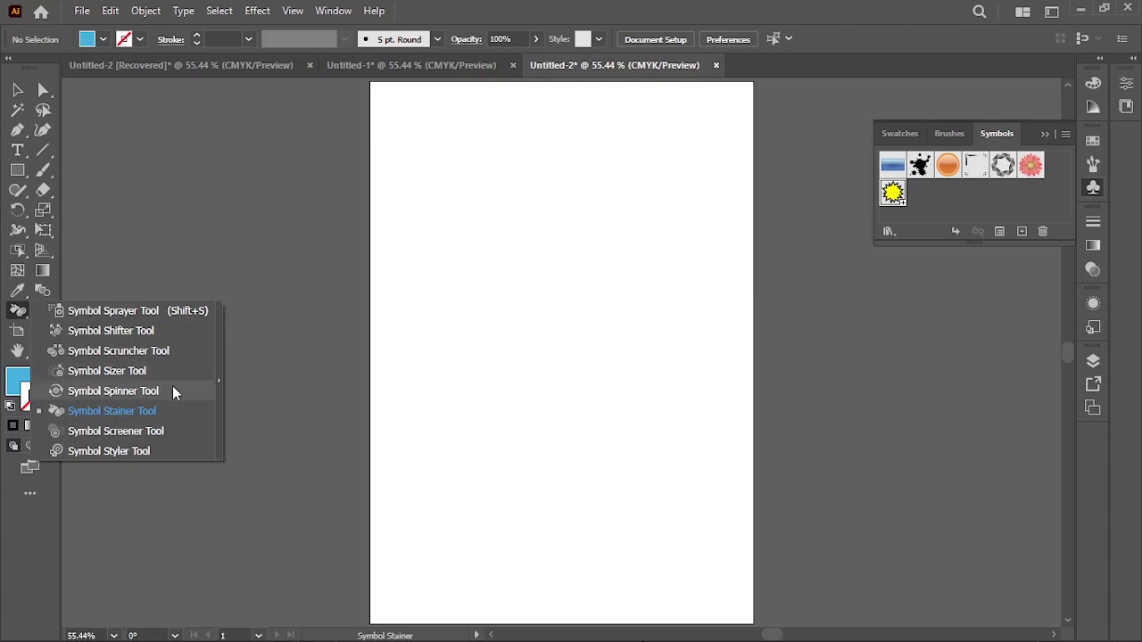
click(173, 391)
click(18, 90)
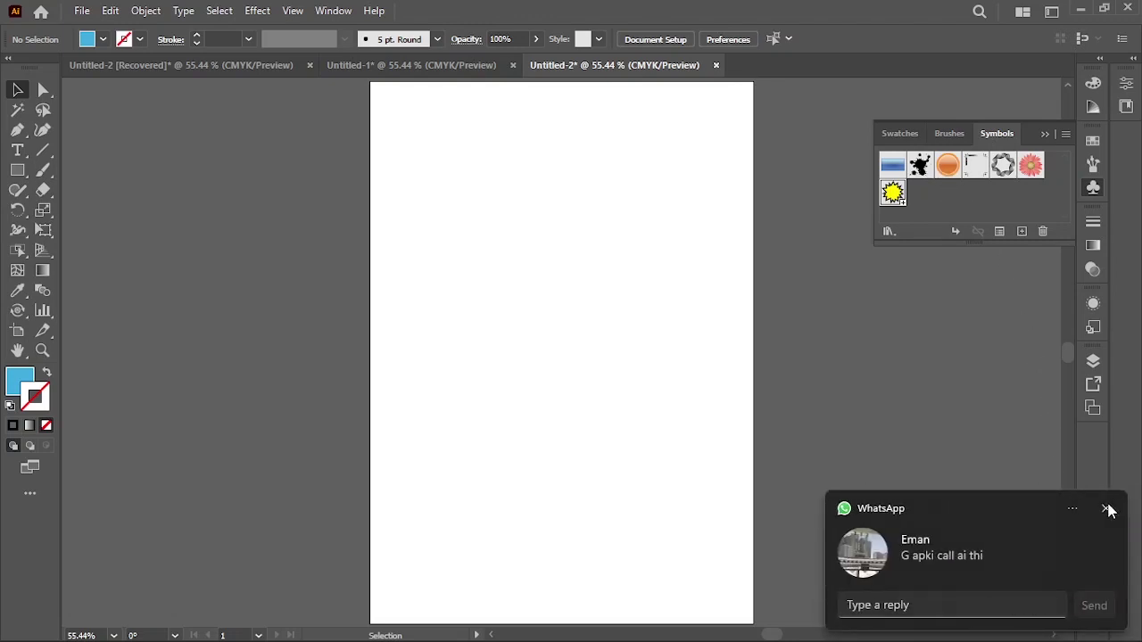
click(1106, 510)
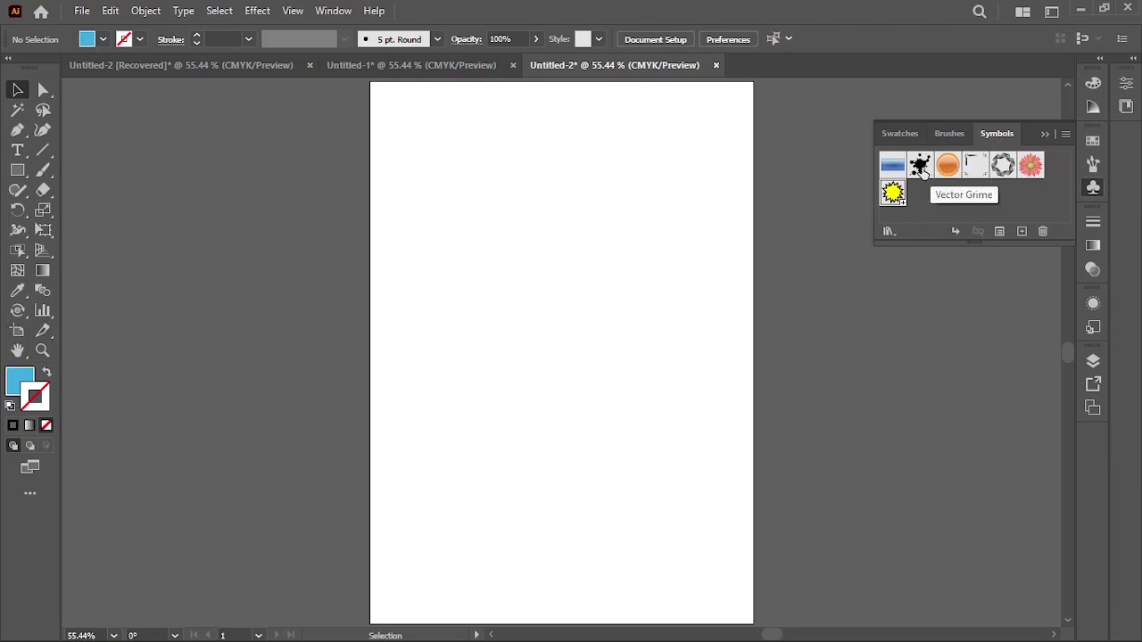
Step: Place an enlarged instance of the Vector Grime symbol slightly above the middle of the artboard
drag(922, 169, 522, 357)
drag(575, 415, 674, 493)
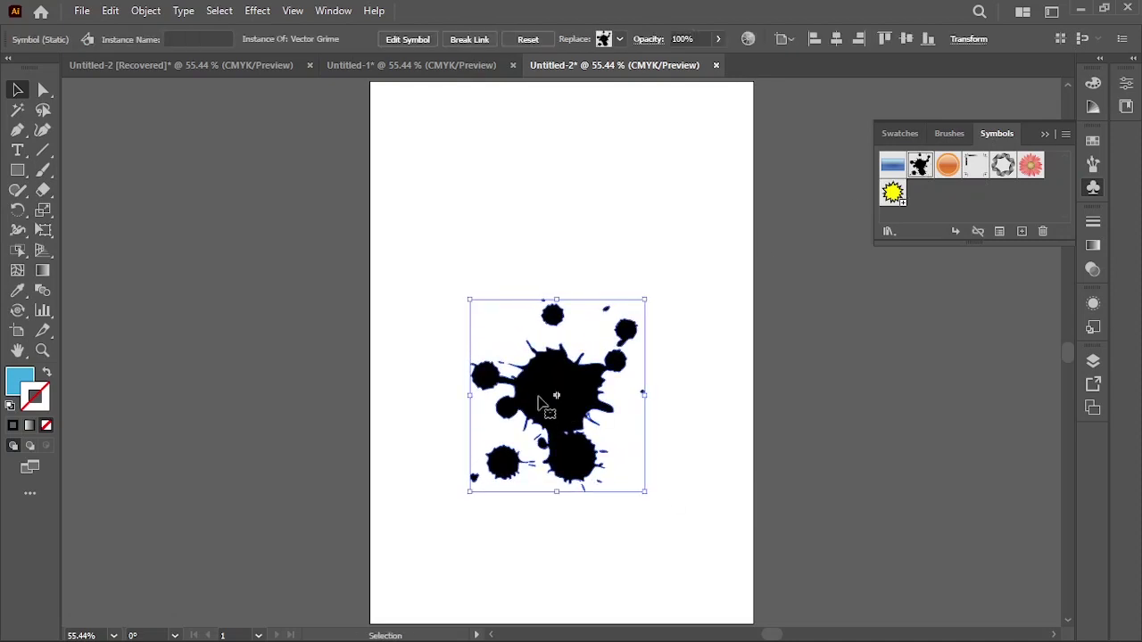
drag(544, 399, 544, 333)
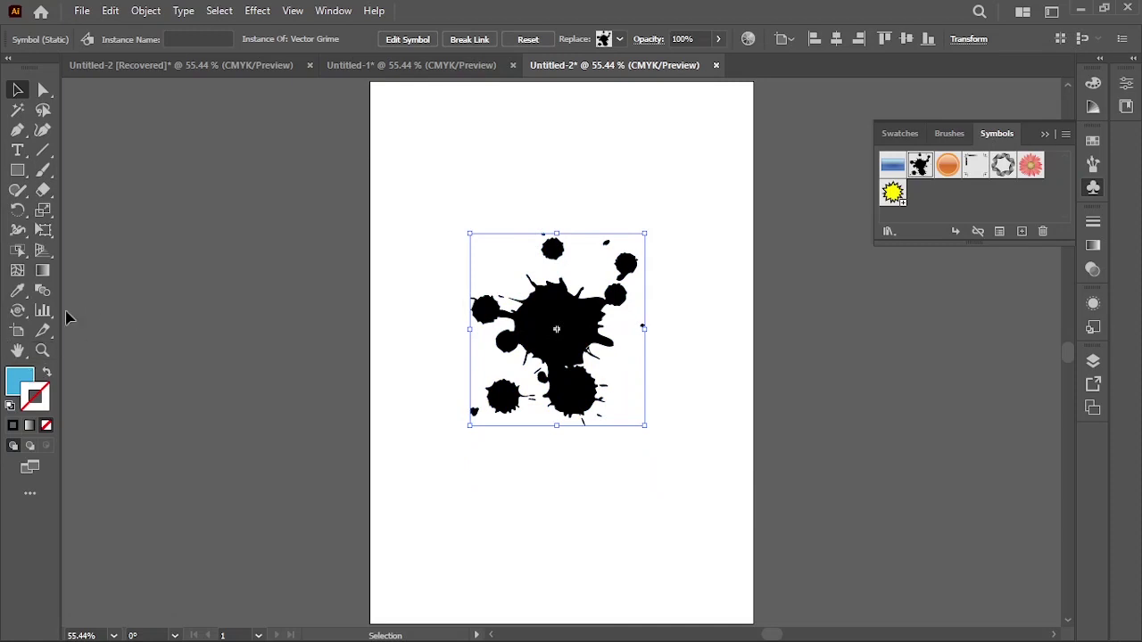
Step: Rotate the Vector Grime instance with the Symbol Spinner and delete it
click(18, 310)
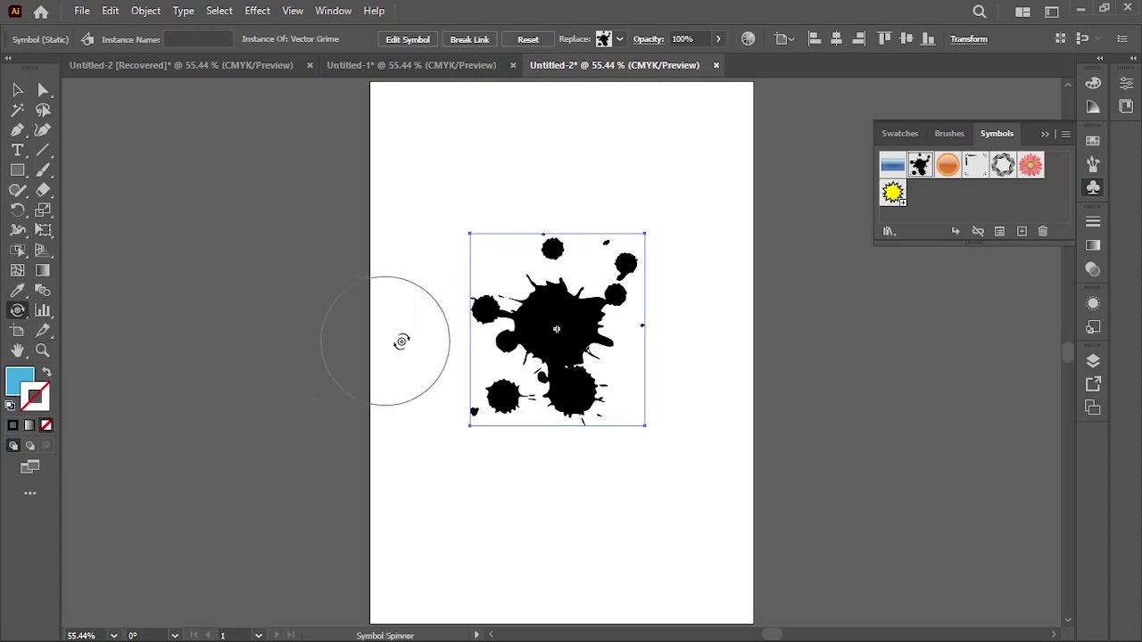
mouse_move(553, 309)
mouse_down()
mouse_move(550, 338)
mouse_move(542, 322)
mouse_move(545, 336)
mouse_move(522, 341)
mouse_move(481, 295)
mouse_up()
click(17, 90)
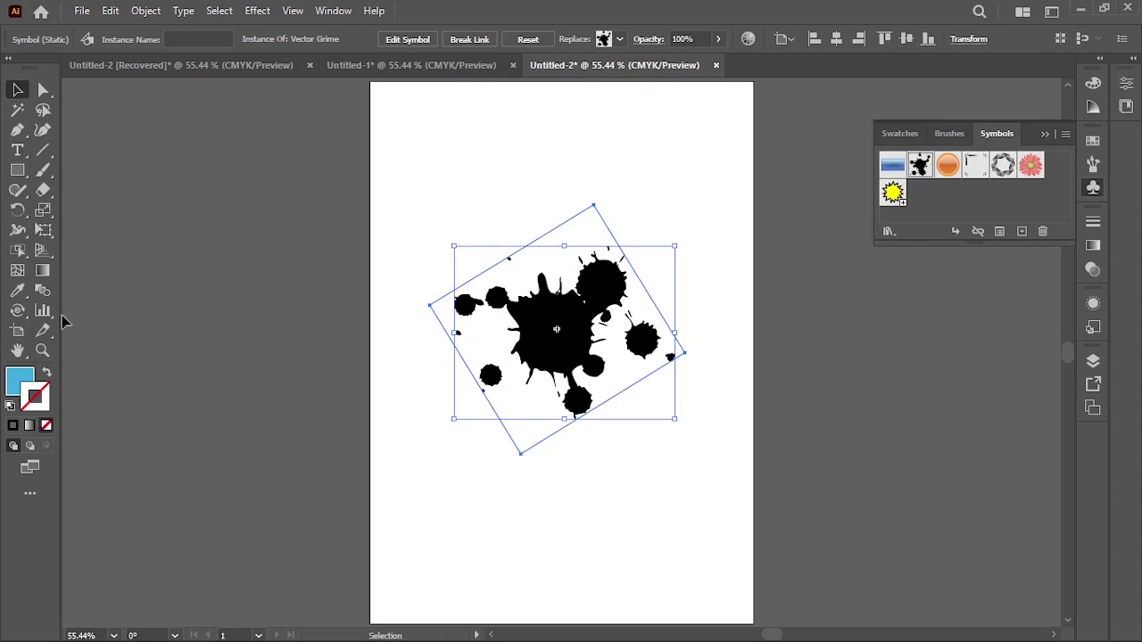
key(Delete)
Step: Make the Symbol Sizer the current symbolism tool and go back to the Selection tool
click(17, 310)
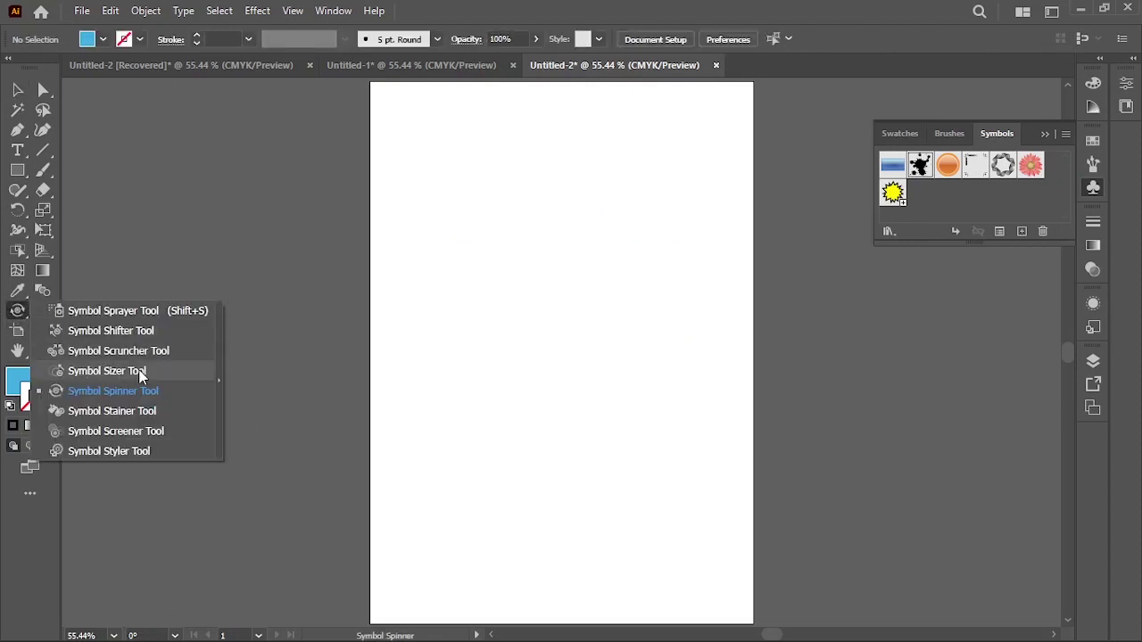
click(141, 371)
click(18, 90)
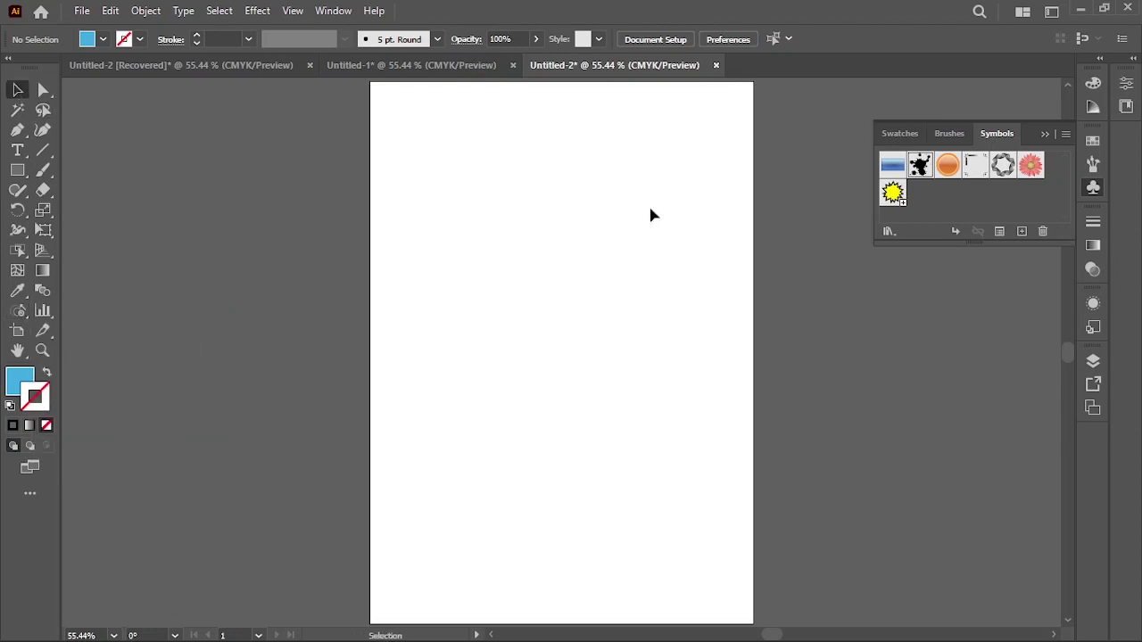
Step: Place a Vector Grime instance slightly above the middle of the artboard, then enlarge and shrink it with the Symbol Sizer
mouse_move(904, 166)
mouse_down()
mouse_move(698, 278)
mouse_move(570, 324)
mouse_move(538, 305)
mouse_up()
click(17, 312)
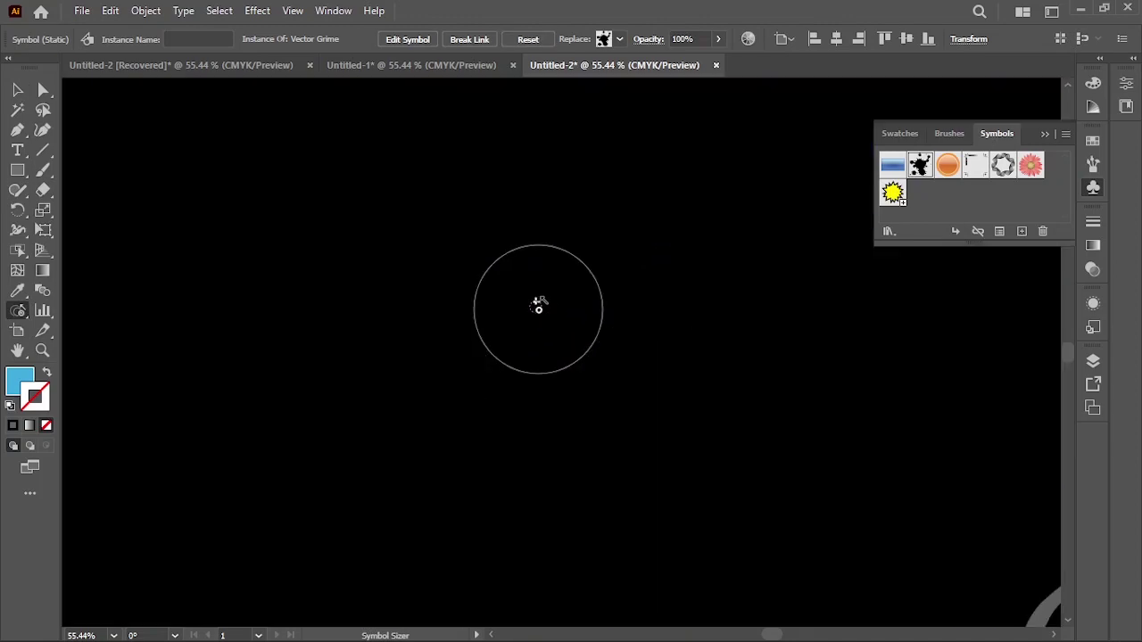
alt+click(538, 307)
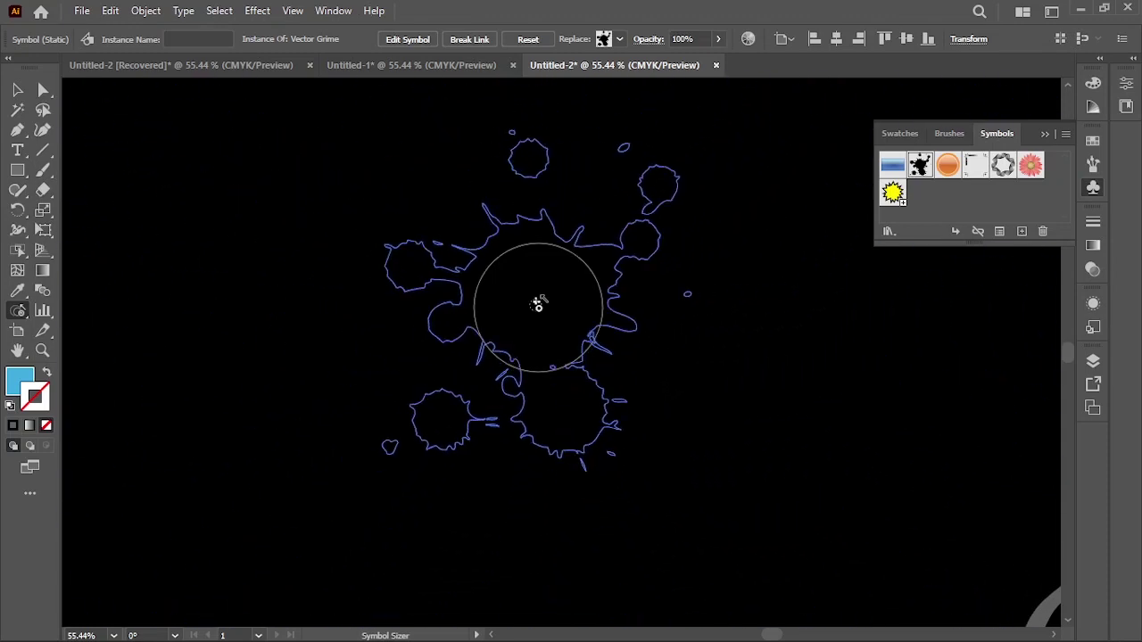
drag(538, 306, 538, 305)
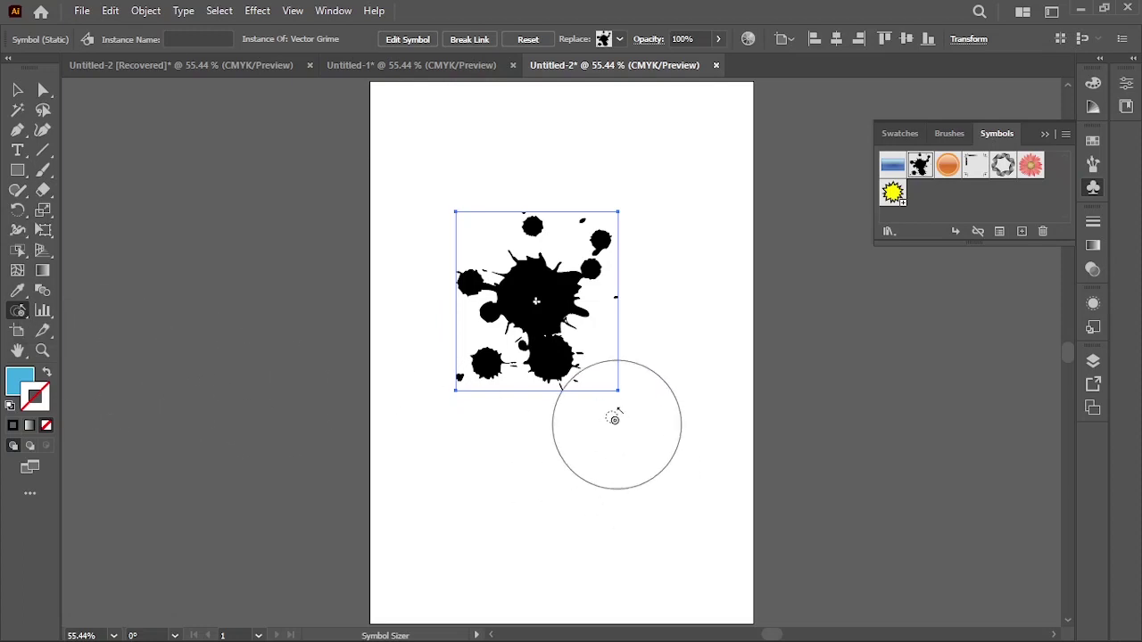
Step: Make the Symbol Scruncher the current symbolism tool, go back to the Selection tool, and delete the Vector Grime instance
click(18, 311)
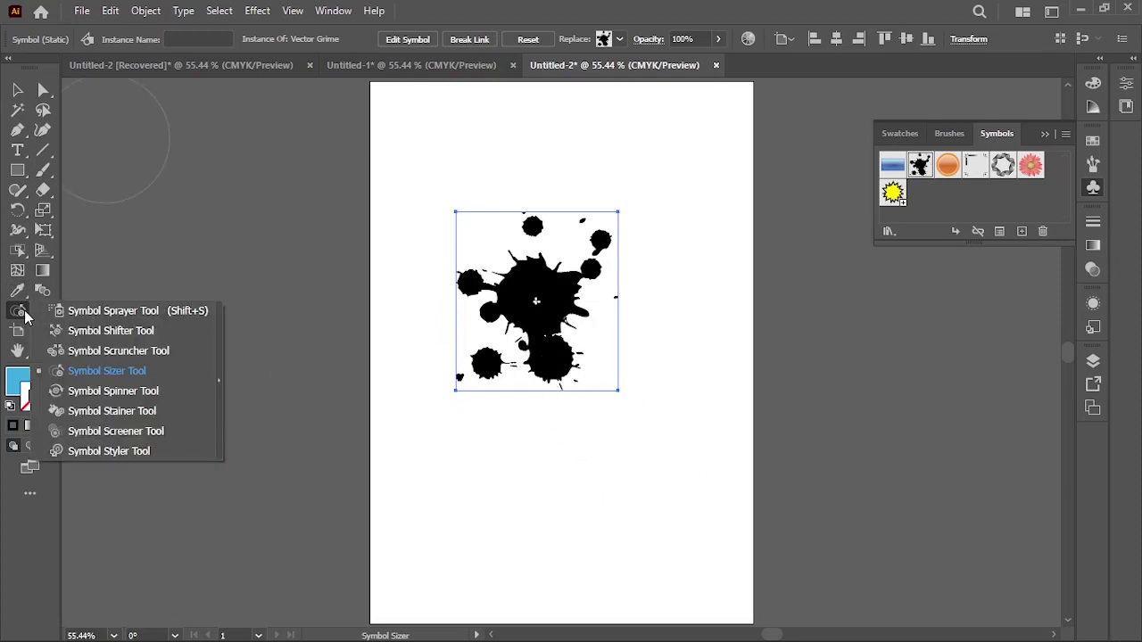
click(190, 351)
key(v)
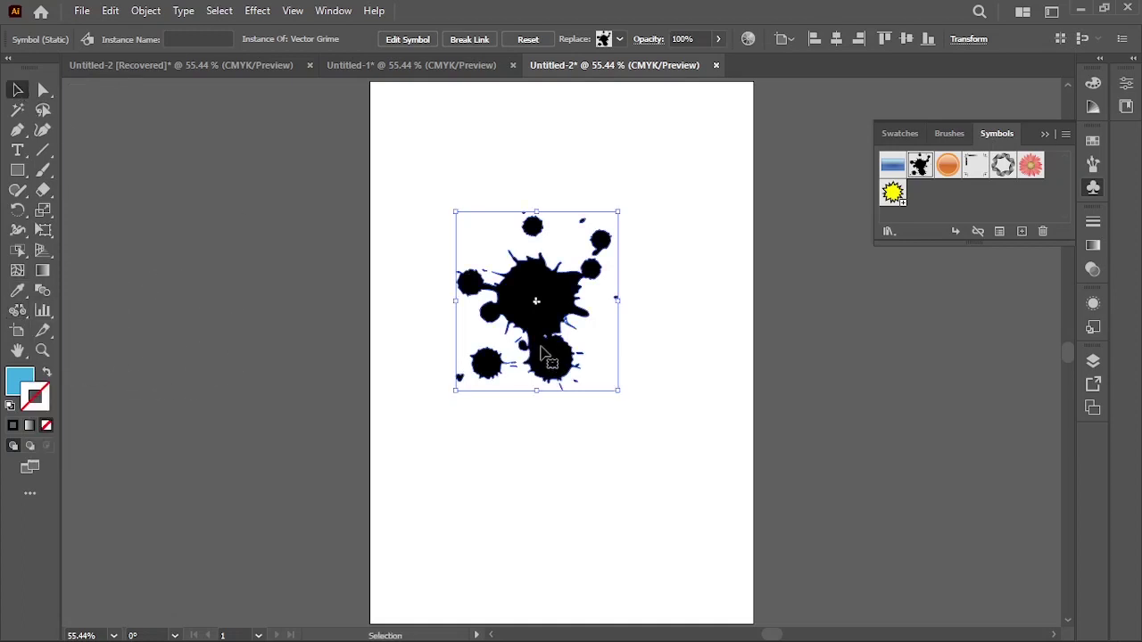
key(Delete)
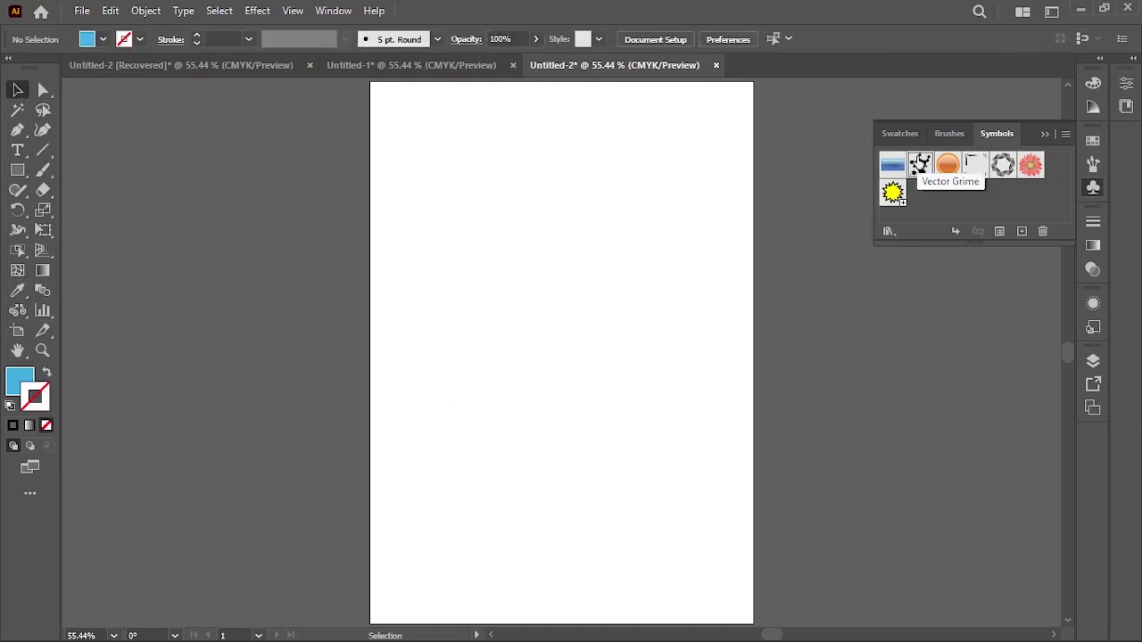
click(920, 164)
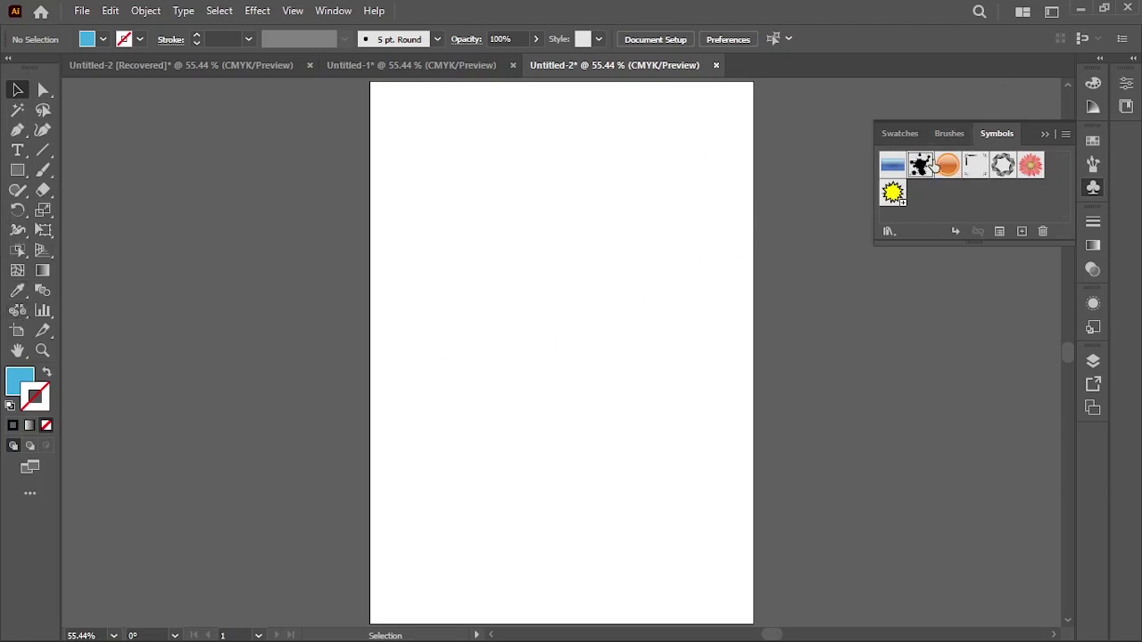
drag(601, 362, 464, 382)
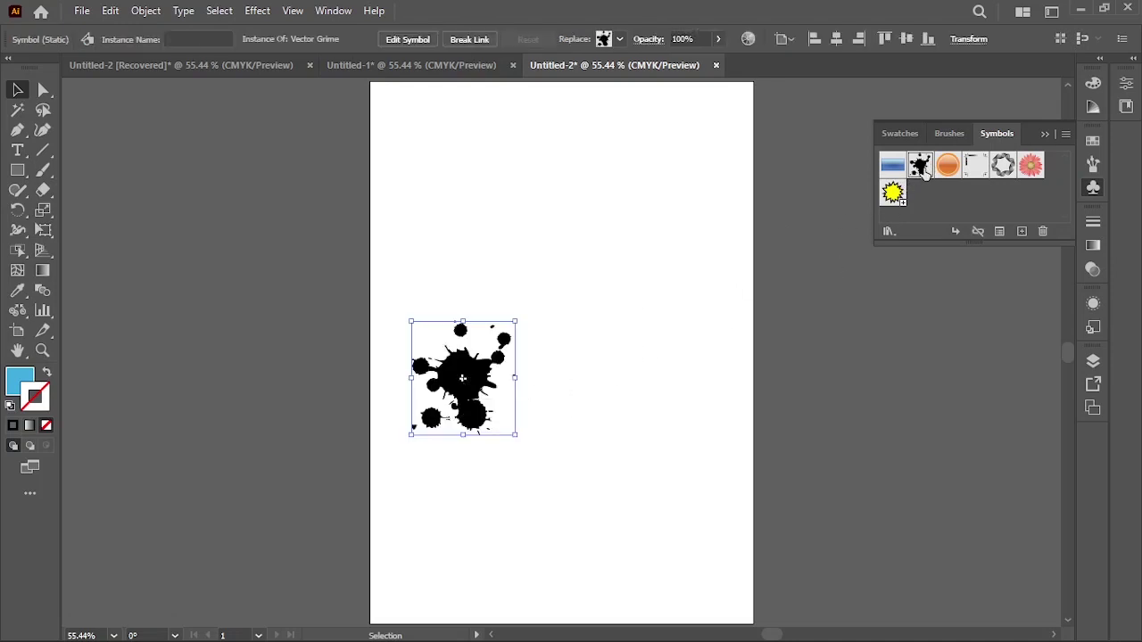
drag(585, 366, 489, 383)
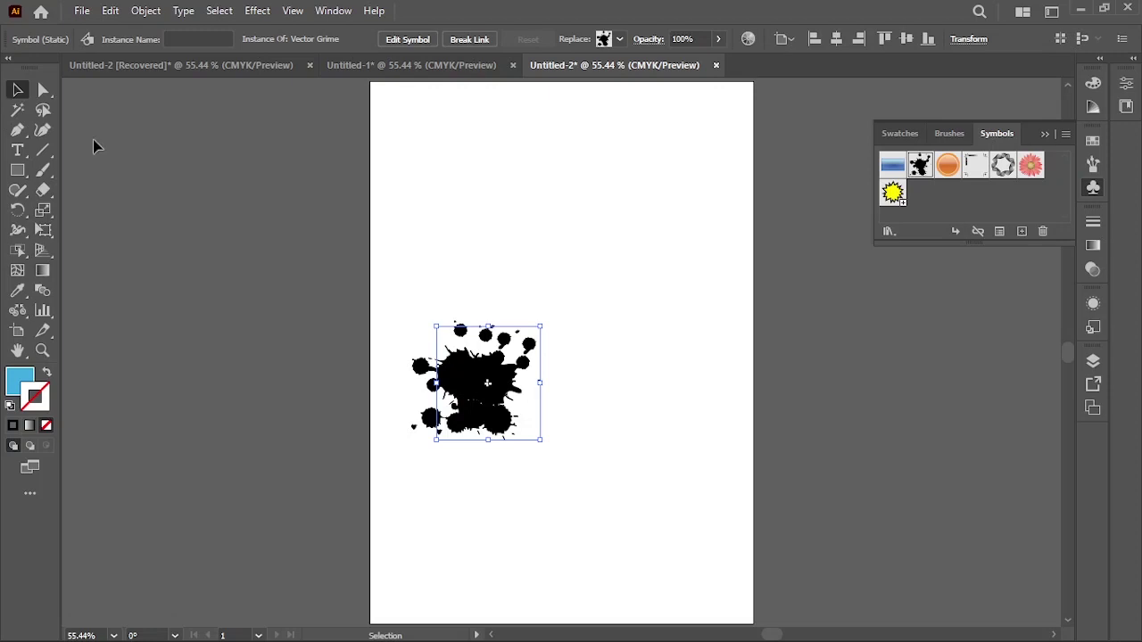
key(ctrl+a)
key(Delete)
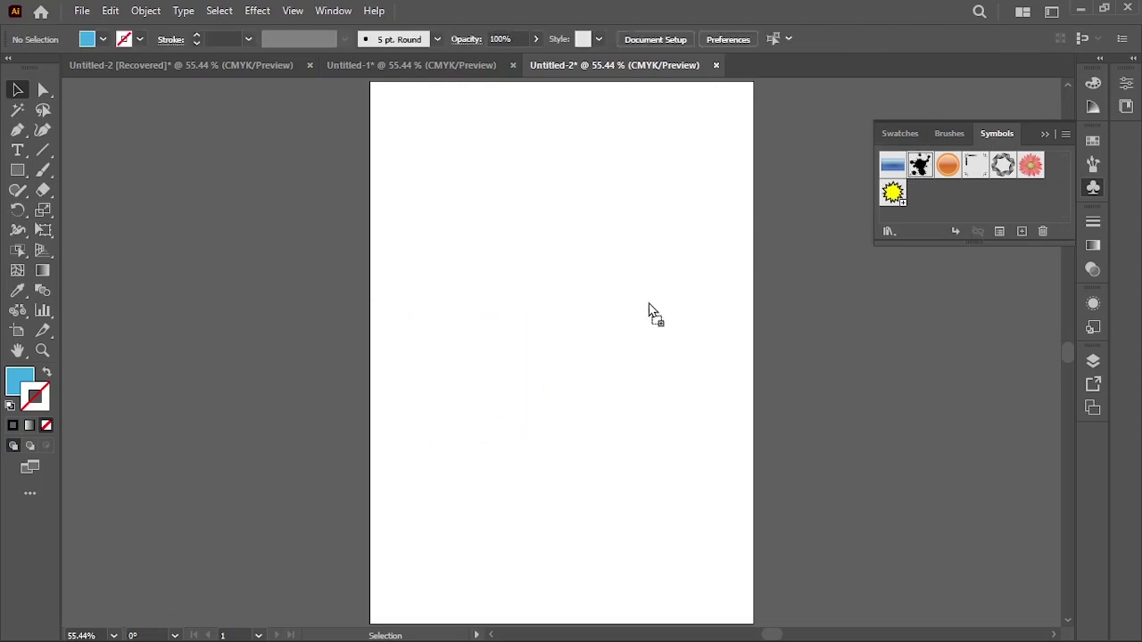
Step: Place a Vector Grime instance near the middle and spray a horizontal row of Vector Grime across the artboard with the Symbol Sprayer
drag(649, 310, 580, 328)
click(16, 312)
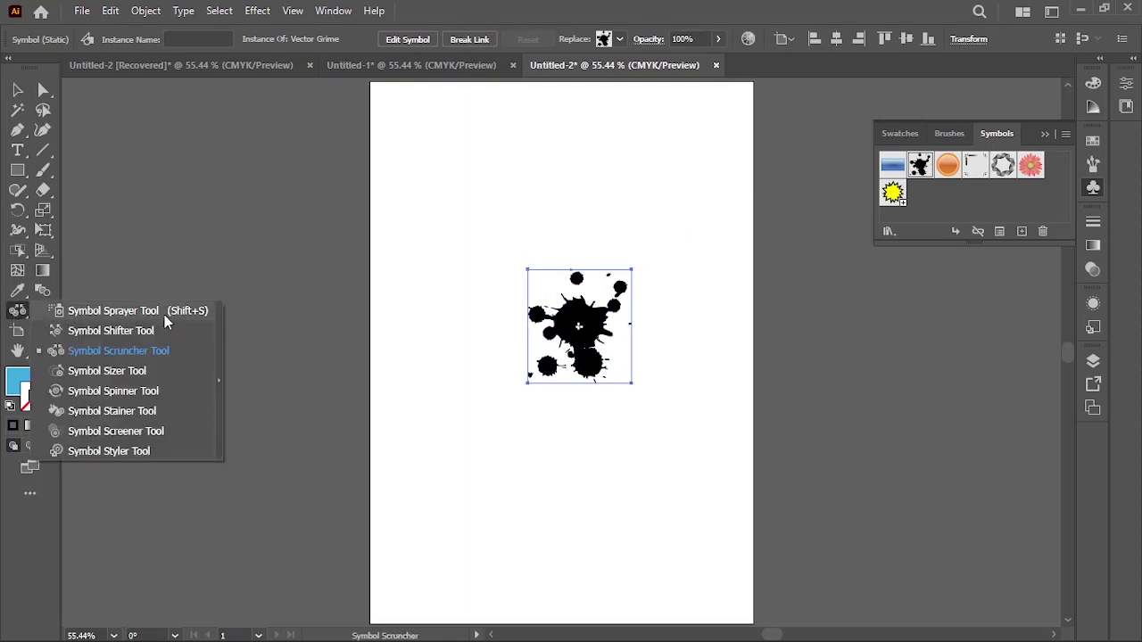
click(164, 313)
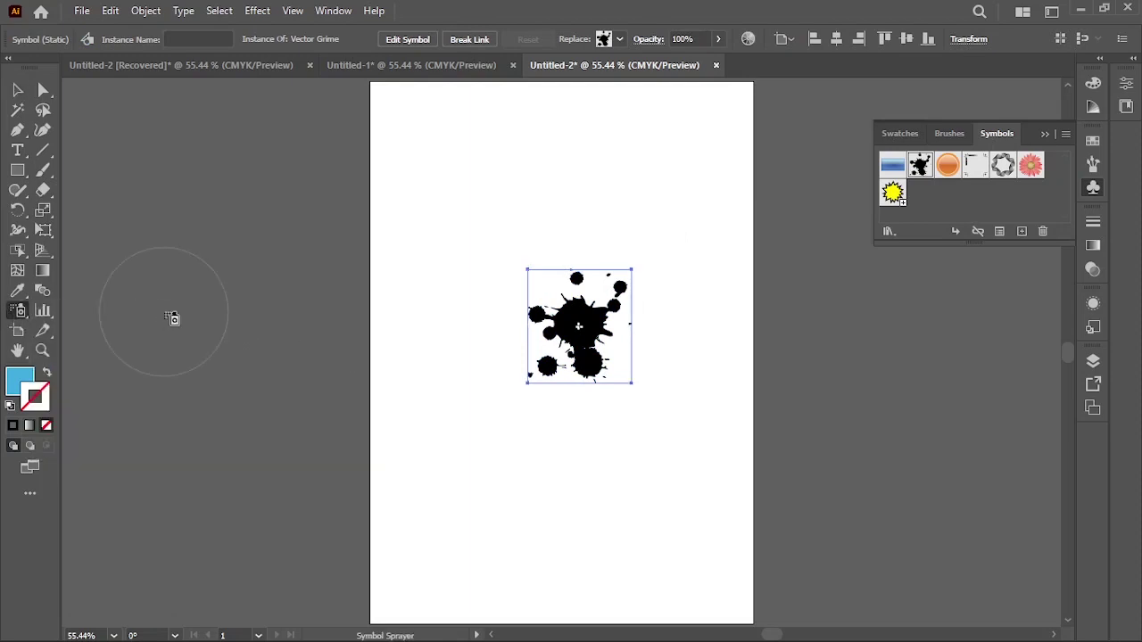
mouse_move(583, 326)
mouse_down()
mouse_move(367, 334)
mouse_move(223, 314)
mouse_up()
Step: Add a single Vector Grime instance near the artboard's right edge and move the sprayed symbol set down below it
click(17, 90)
drag(413, 322, 642, 334)
click(559, 416)
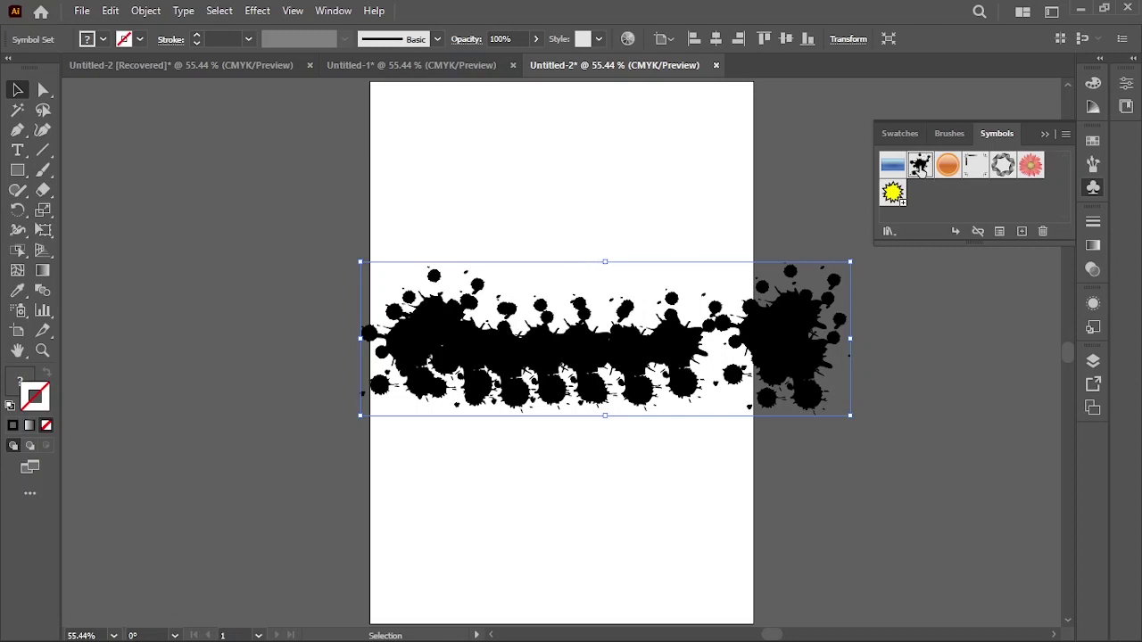
click(723, 352)
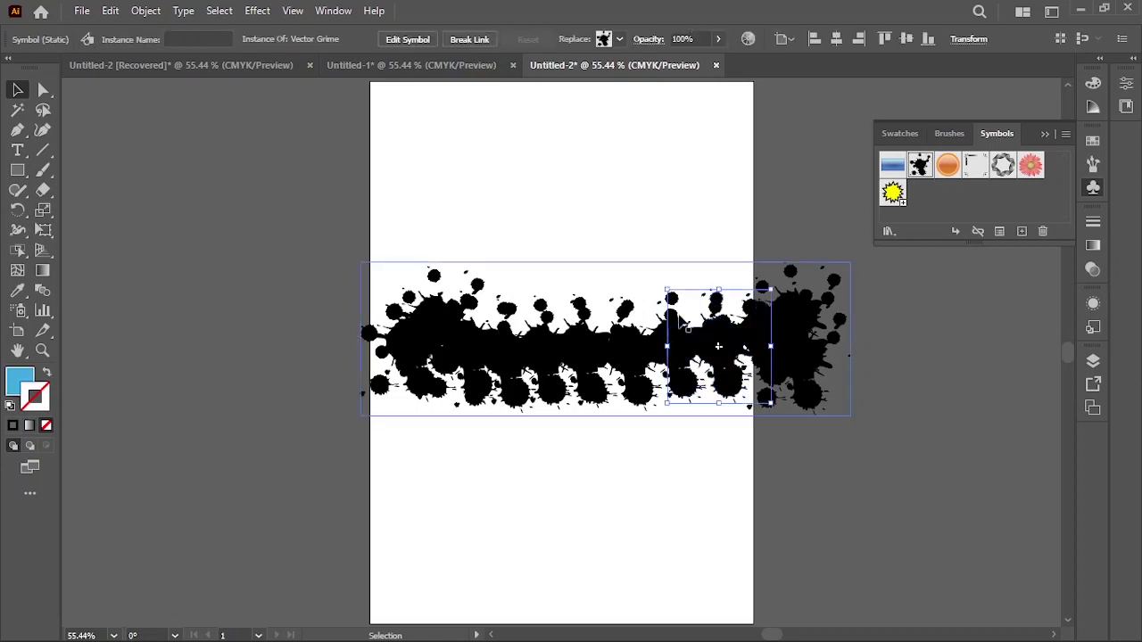
click(556, 449)
drag(412, 313, 351, 429)
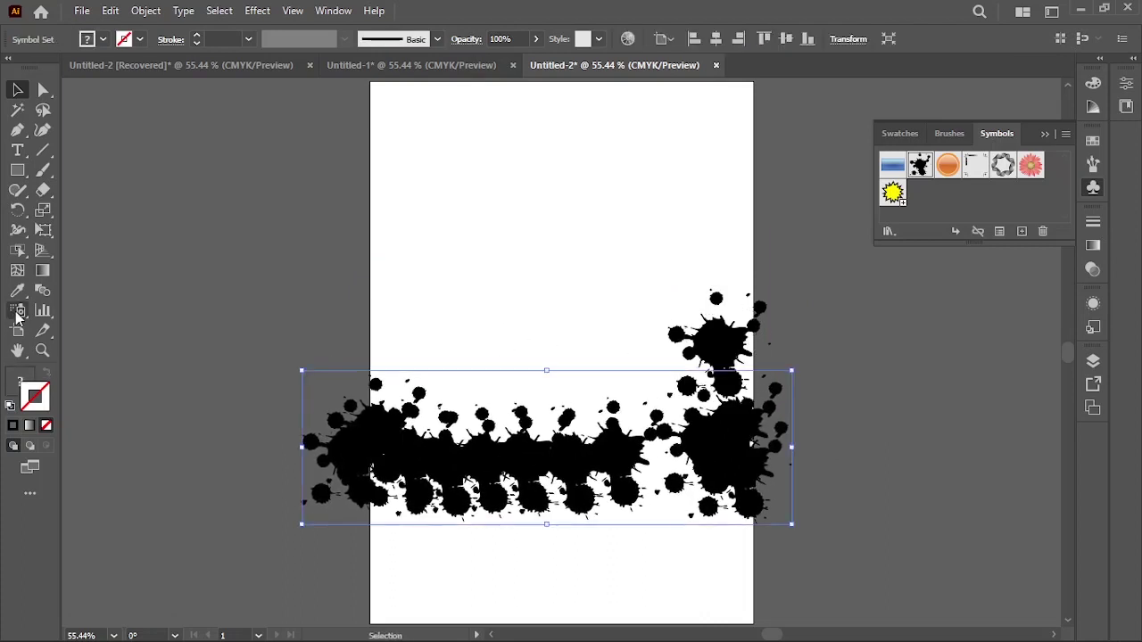
Step: Pull the sprayed instances closer together with the Symbol Scruncher and delete the single Vector Grime instance above the set
mouse_move(19, 313)
mouse_down()
mouse_move(133, 388)
mouse_move(160, 354)
mouse_up()
drag(560, 451, 559, 461)
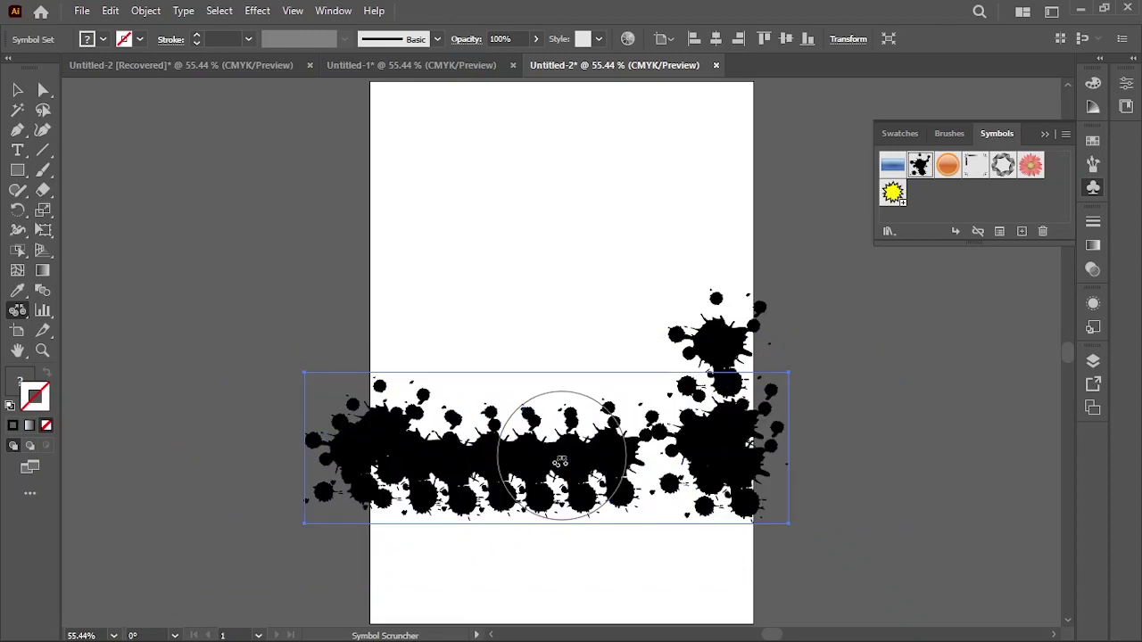
key(ctrl+z)
click(15, 91)
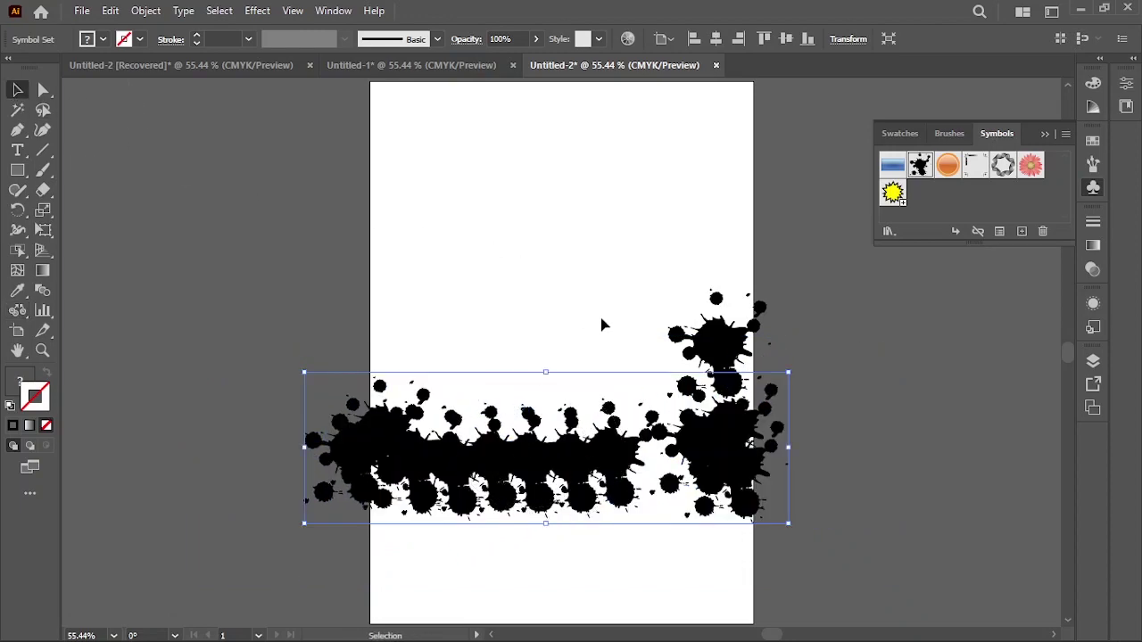
click(712, 339)
key(Delete)
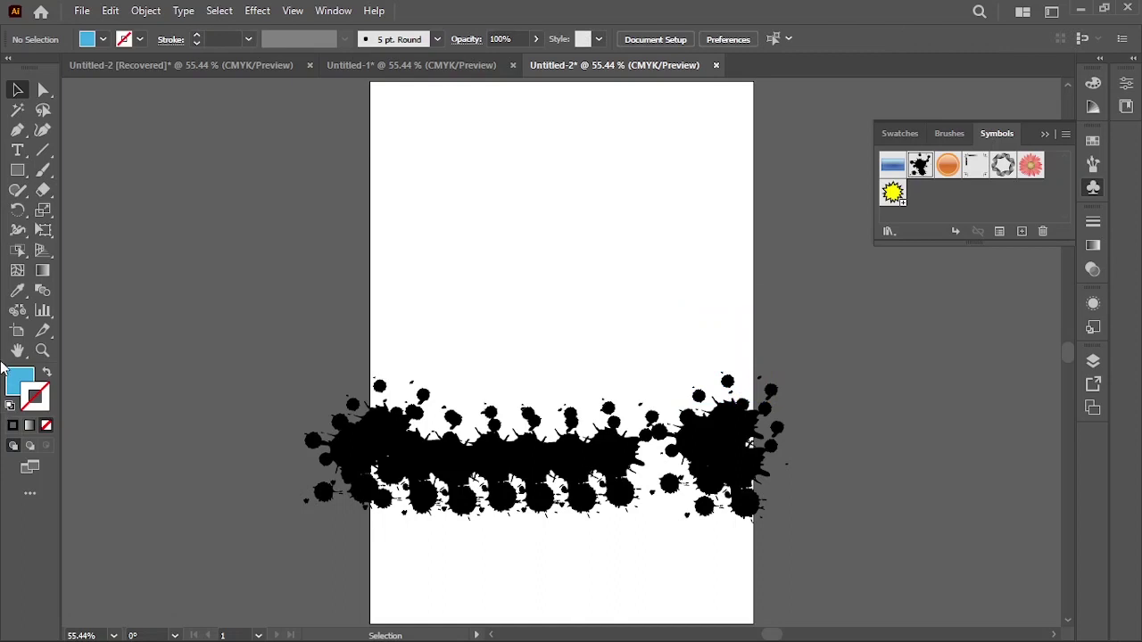
Step: Try to shift instances in the sprayed Vector Grime set with the Symbol Shifter, and delete the whole set
click(17, 310)
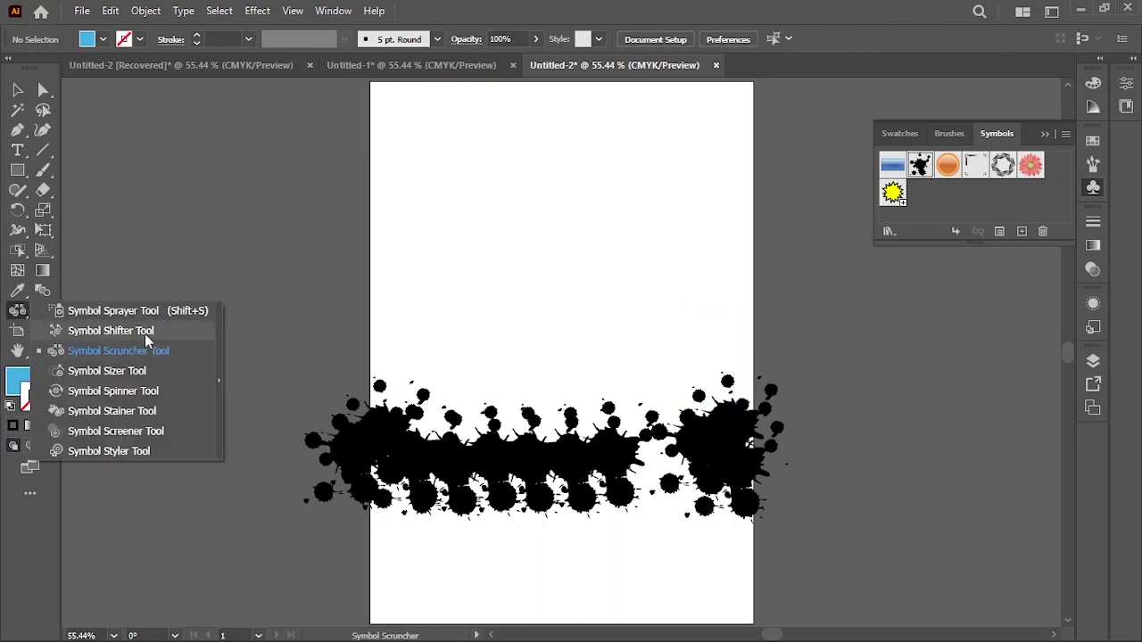
click(146, 332)
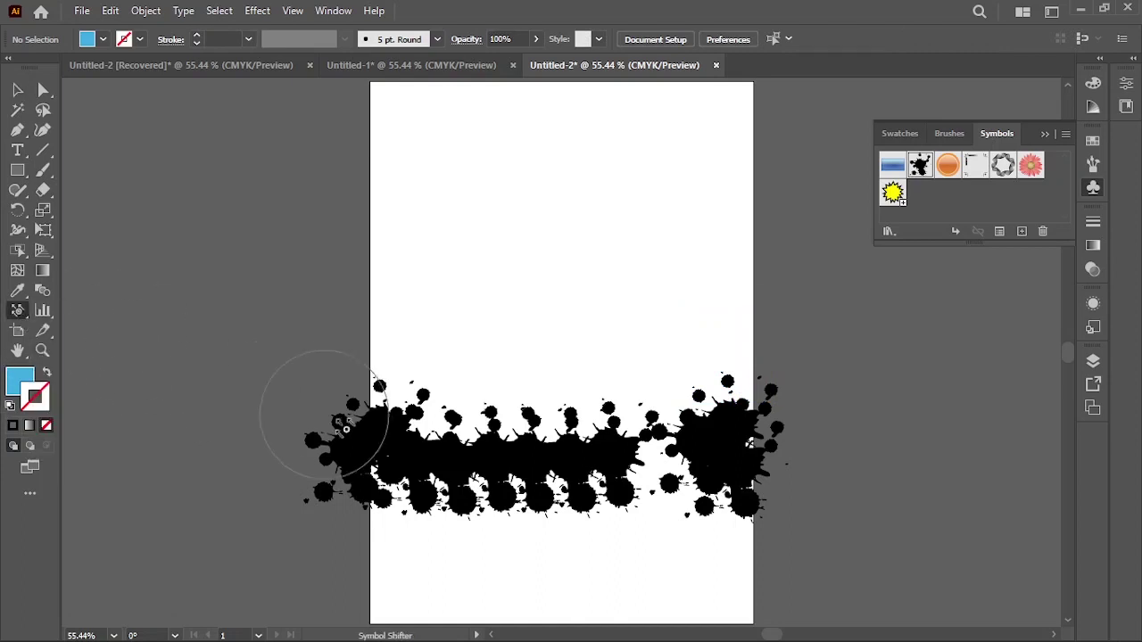
click(459, 457)
click(652, 352)
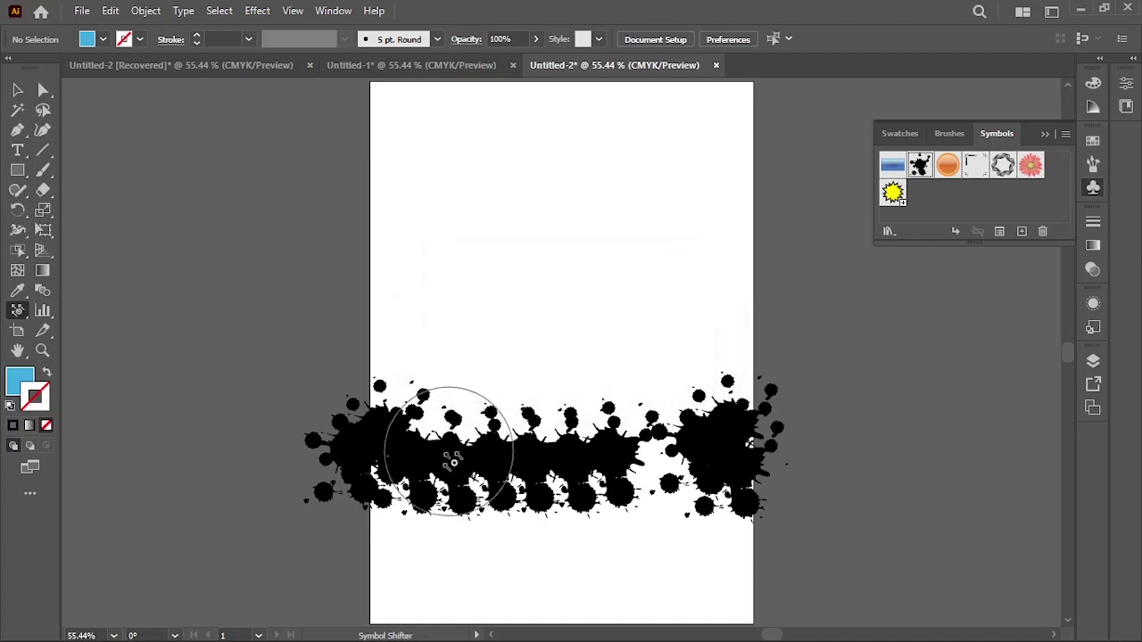
click(26, 89)
key(ctrl+a)
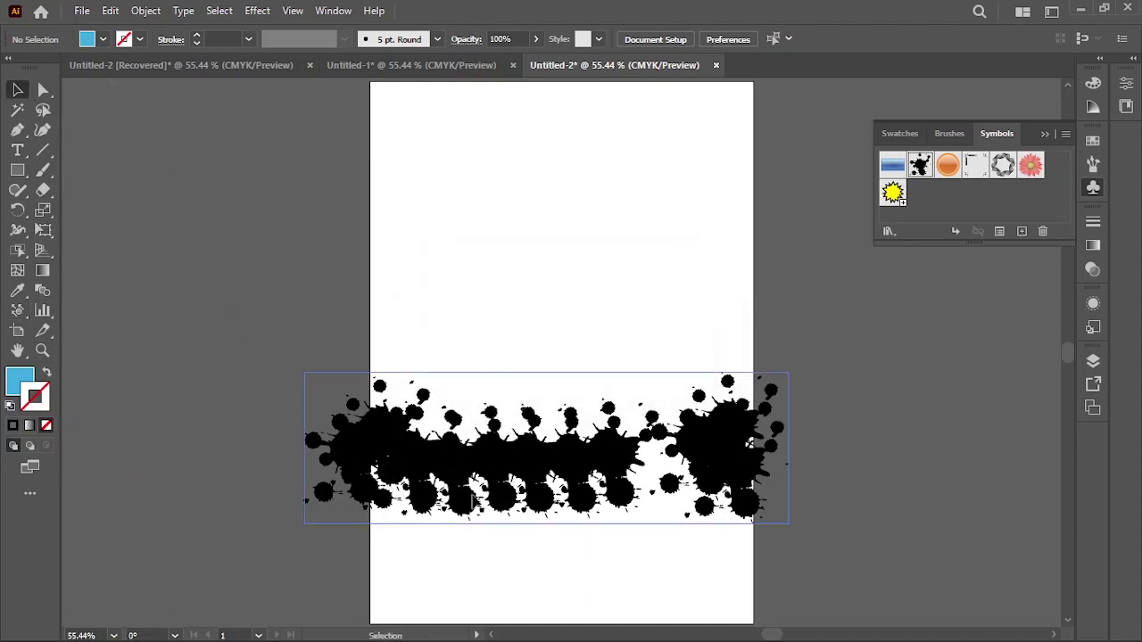
key(Delete)
Step: Place a Vector Grime instance near the artboard's middle and reposition it with the Symbol Shifter and the Selection tool
drag(588, 375, 587, 367)
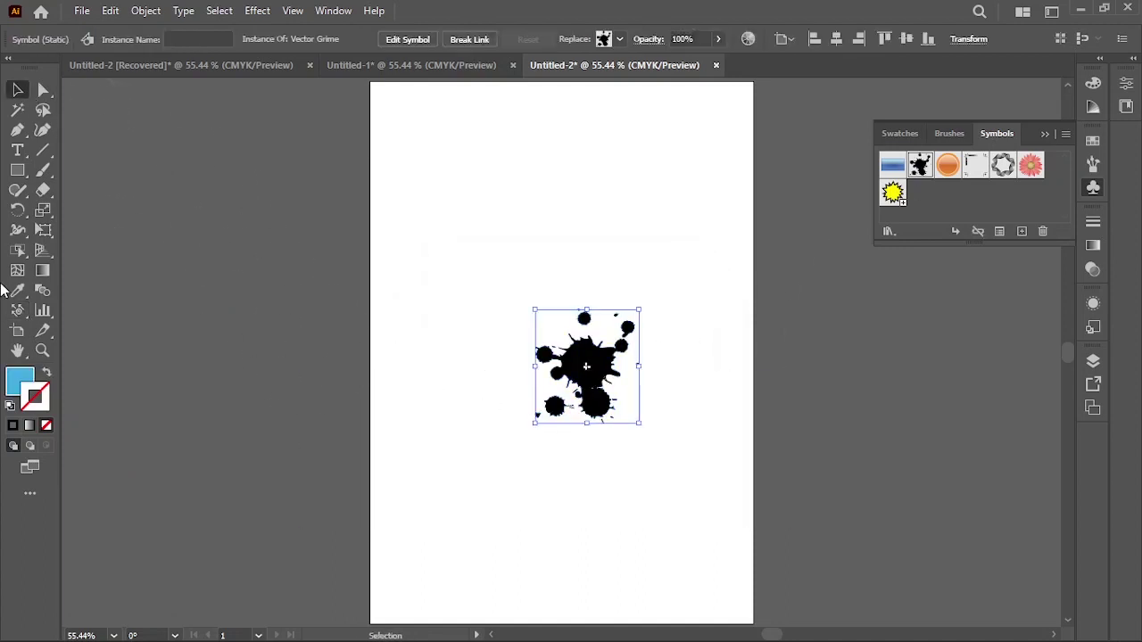
click(15, 312)
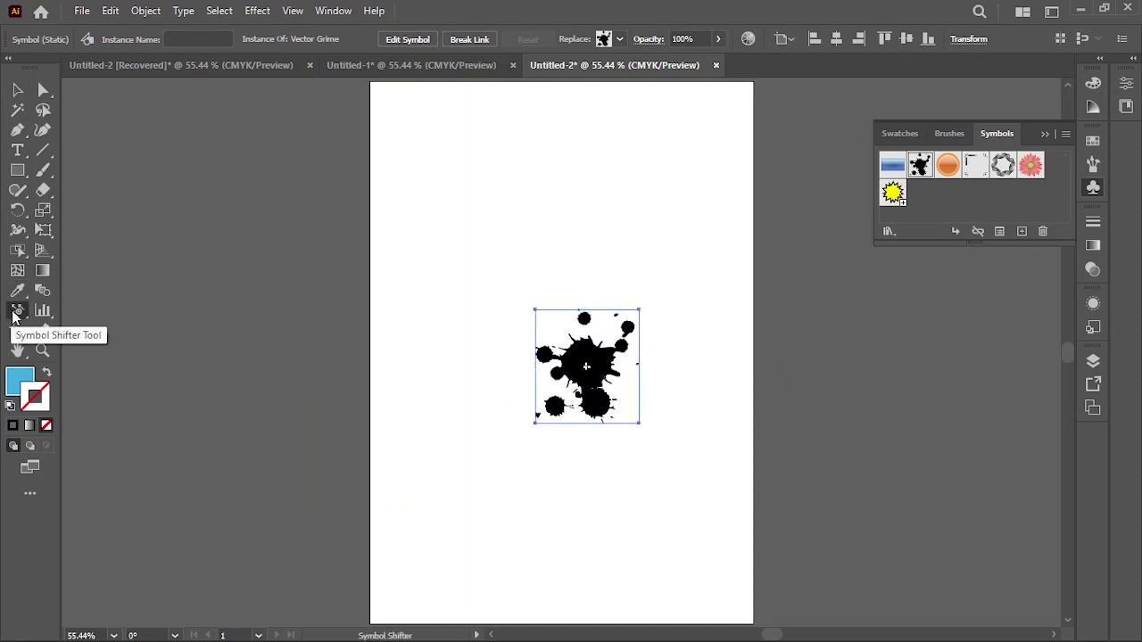
drag(576, 362, 504, 308)
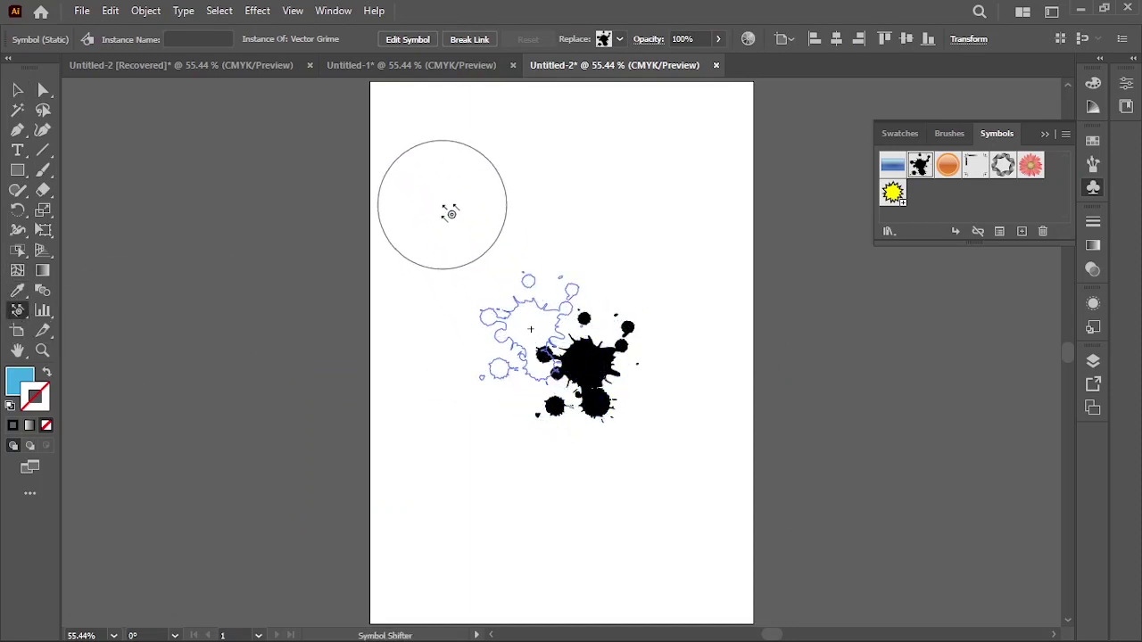
mouse_move(548, 370)
mouse_down()
mouse_move(592, 275)
mouse_move(589, 239)
mouse_up()
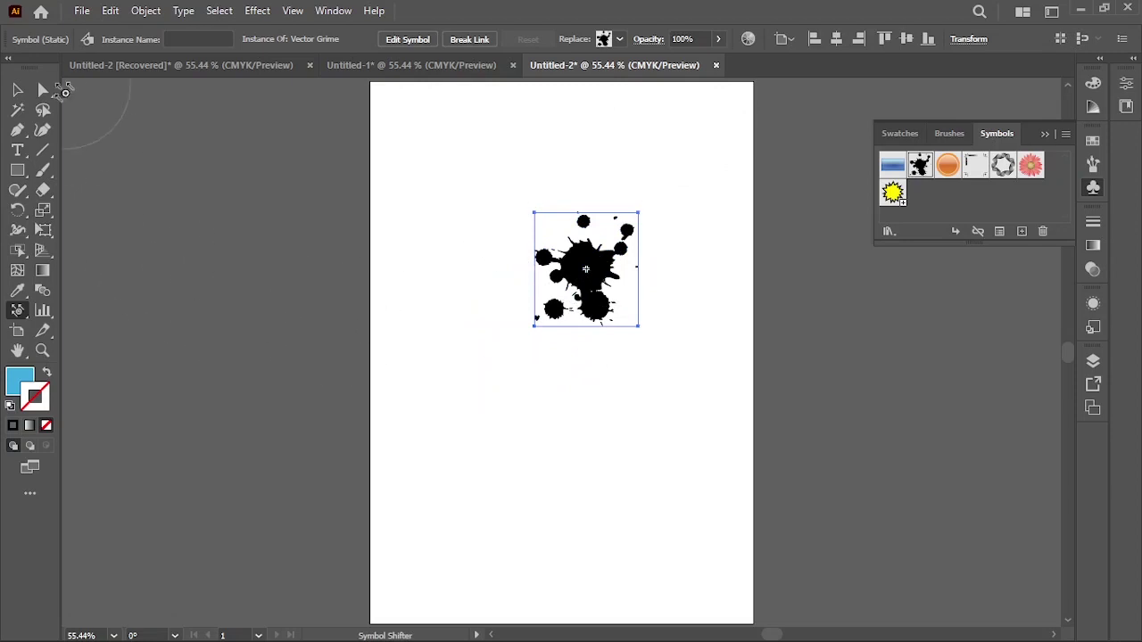
click(17, 90)
drag(583, 309, 556, 378)
Step: Spray Vector Grime instances all over and around the artboard with the Symbol Sprayer, and delete the resulting symbol set
drag(22, 308, 170, 310)
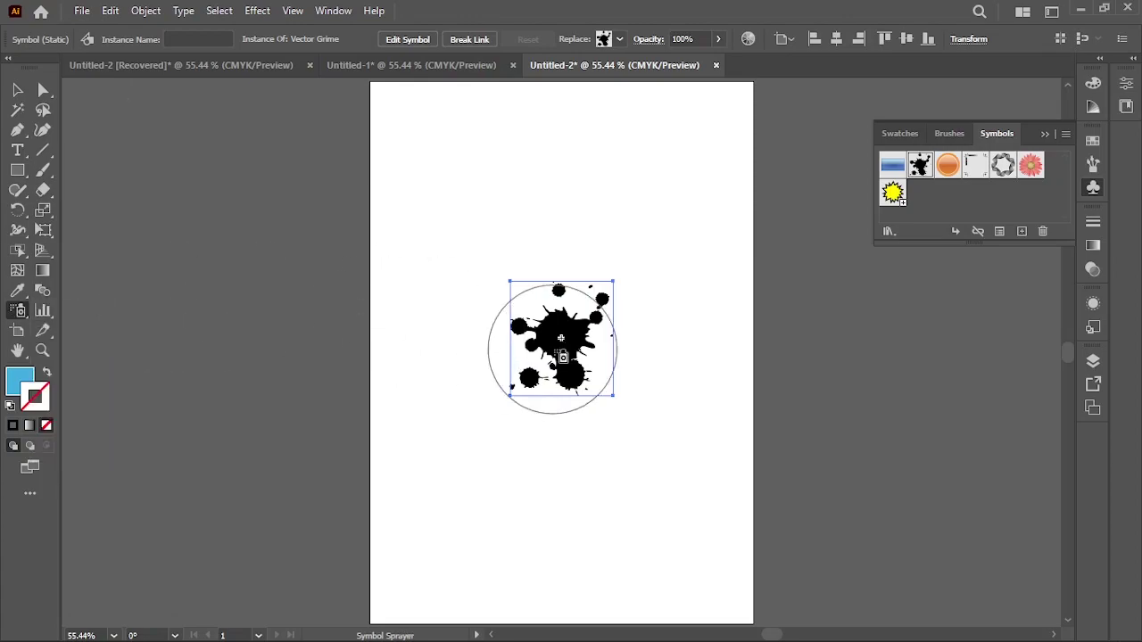
mouse_move(548, 344)
mouse_down()
mouse_move(330, 339)
mouse_move(778, 312)
mouse_move(488, 431)
mouse_move(791, 438)
mouse_move(676, 357)
mouse_move(657, 458)
mouse_move(725, 438)
mouse_move(778, 384)
mouse_up()
click(15, 92)
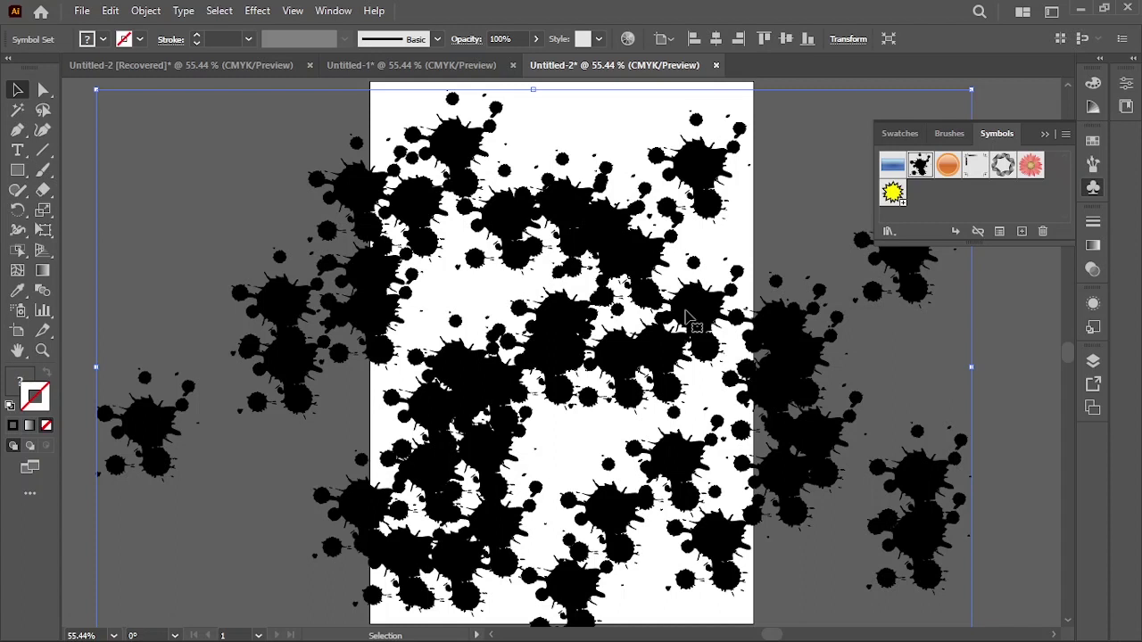
key(Delete)
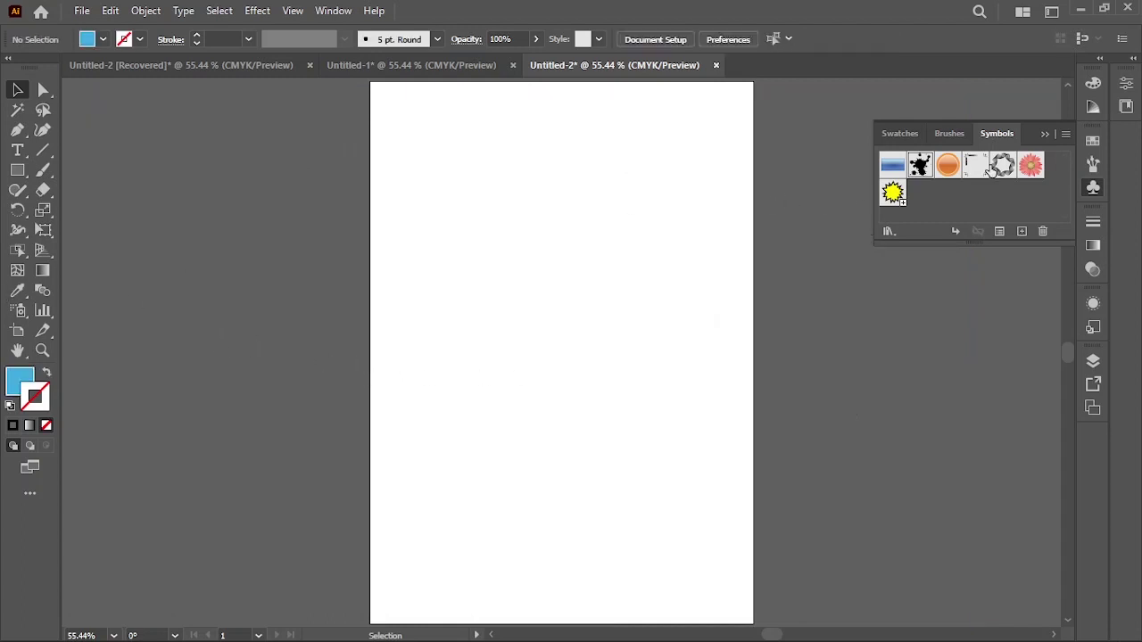
Step: Place a Trim Marks instance and spray many more over the artboard with the Symbol Sprayer, and delete the sprayed set
drag(976, 166, 605, 305)
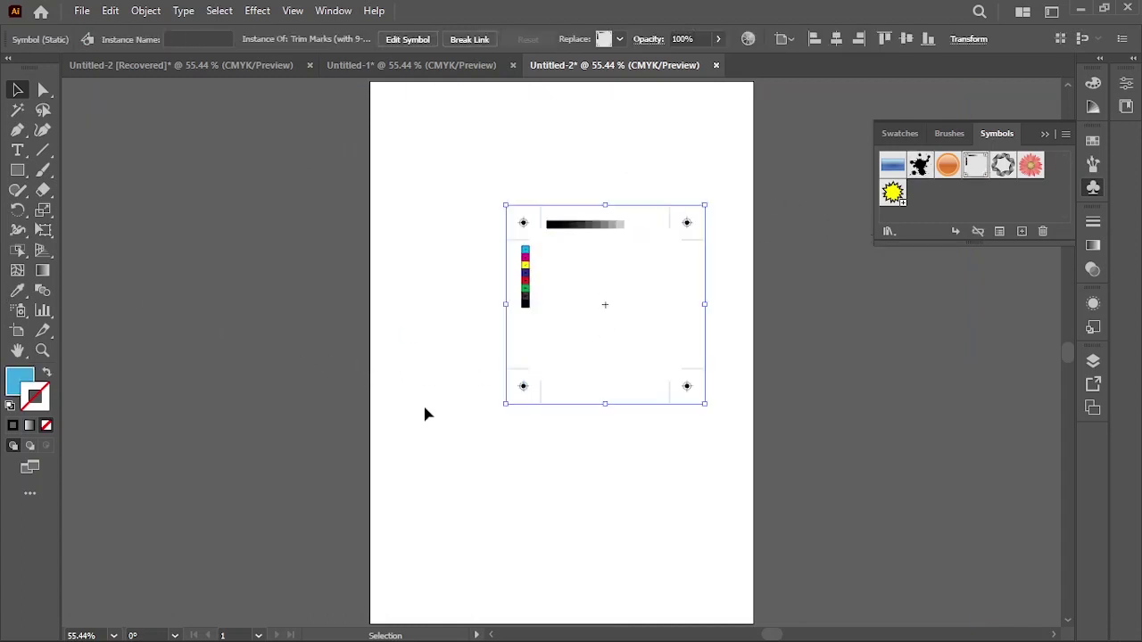
click(18, 310)
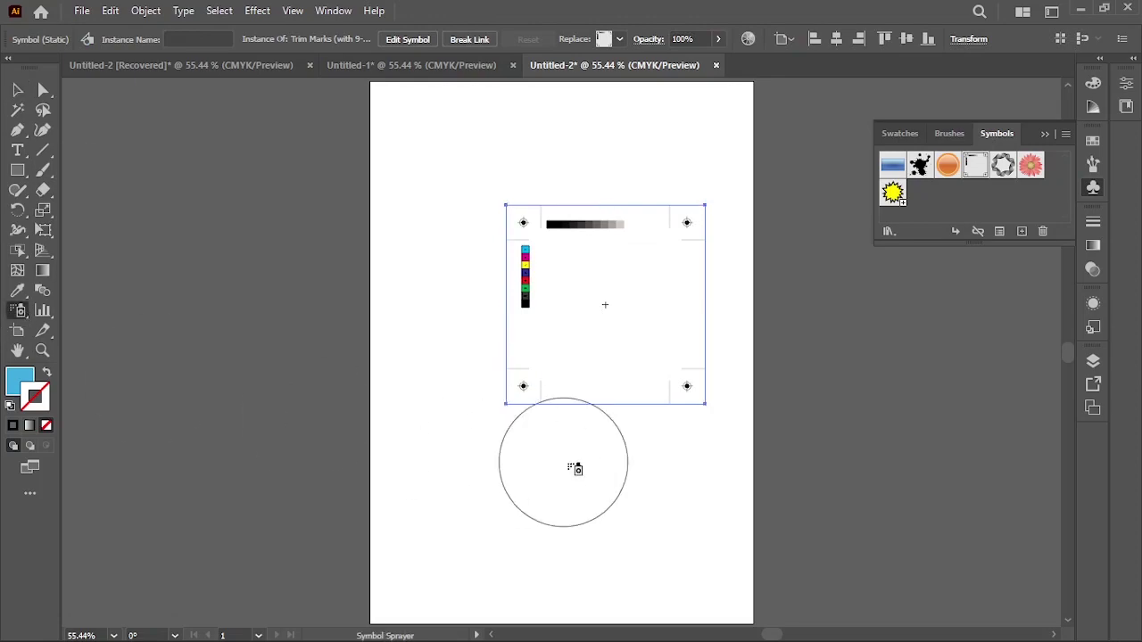
mouse_move(563, 462)
mouse_down()
mouse_move(513, 330)
mouse_move(771, 275)
mouse_move(745, 434)
mouse_move(500, 376)
mouse_move(362, 293)
mouse_move(670, 155)
mouse_move(719, 262)
mouse_move(883, 345)
mouse_move(406, 358)
mouse_move(639, 244)
mouse_move(650, 374)
mouse_up()
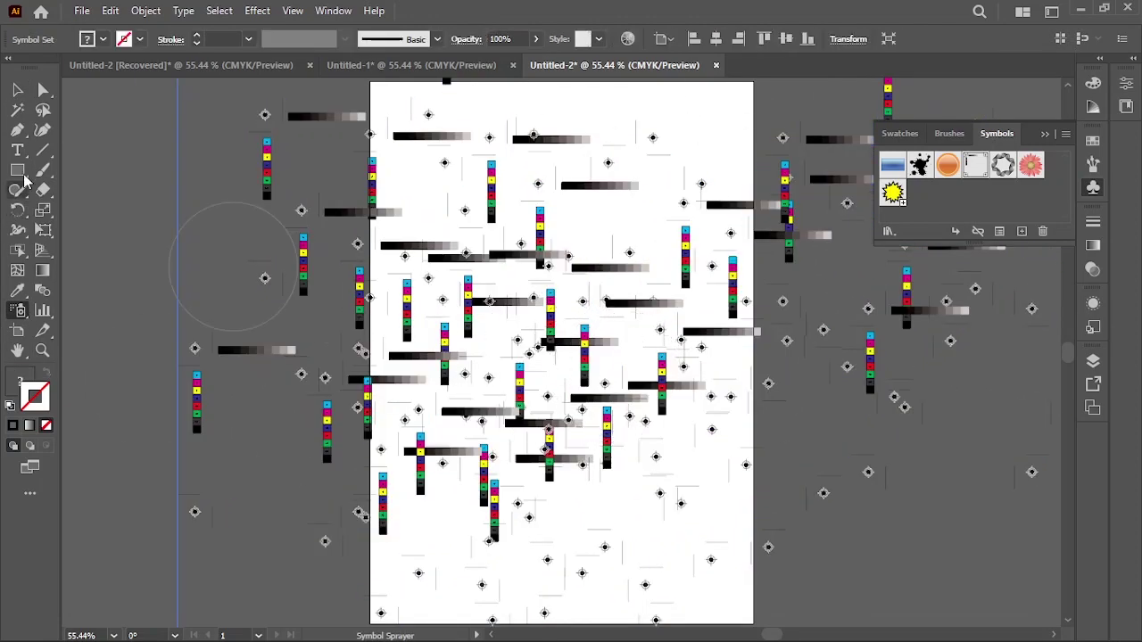
click(17, 90)
key(Delete)
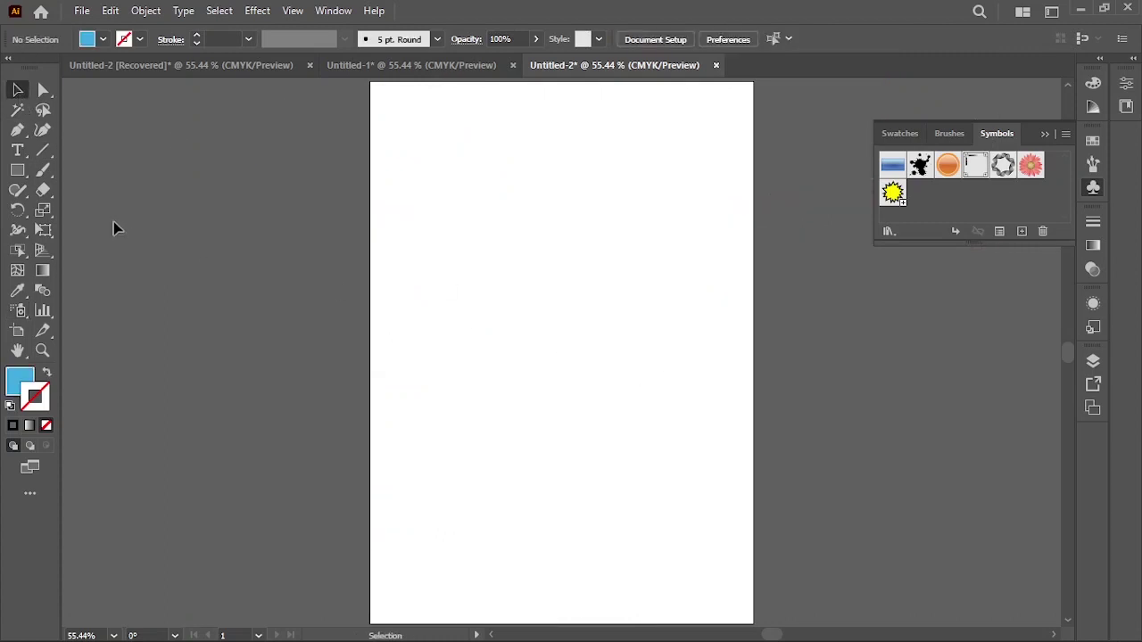
Step: Make the Symbol Sprayer the active tool, keeping it as the current symbolism tool
click(17, 311)
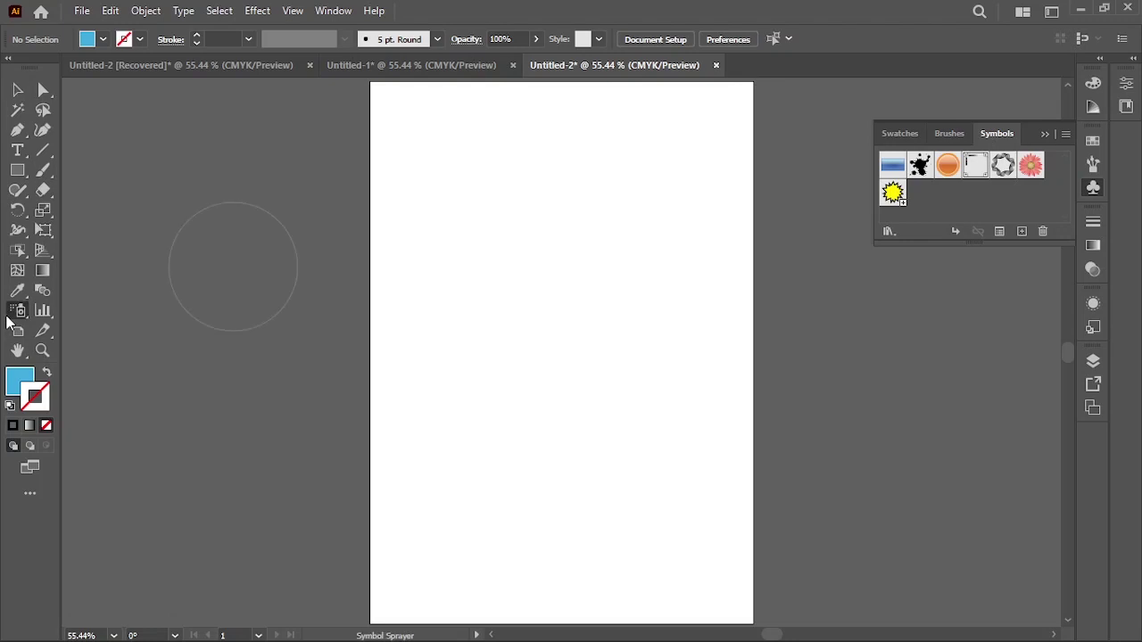
click(18, 311)
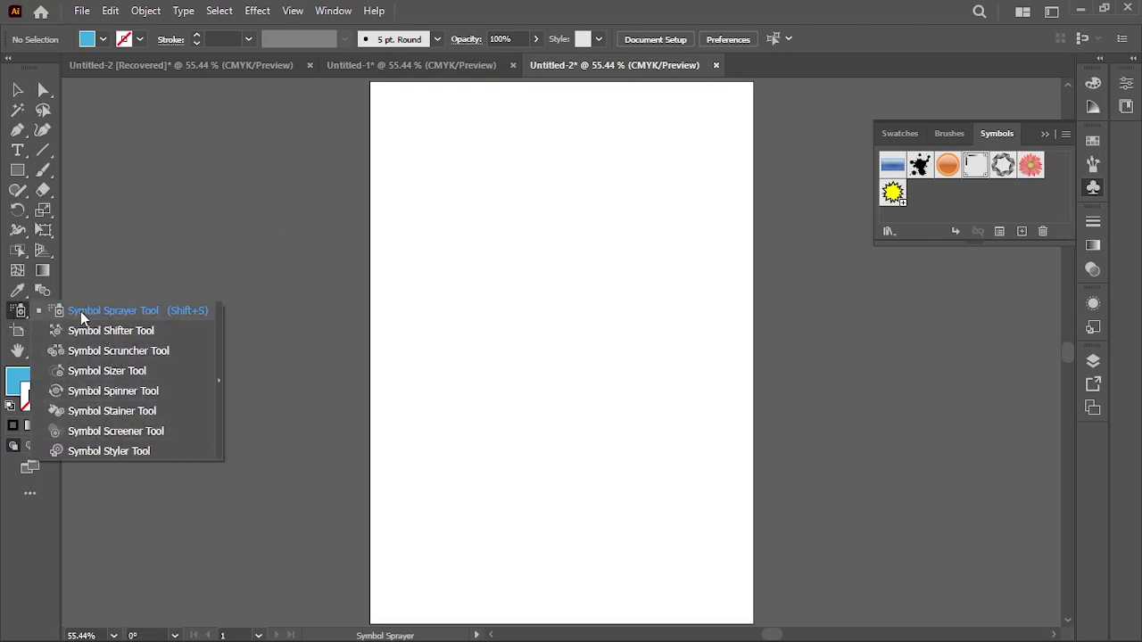
click(49, 310)
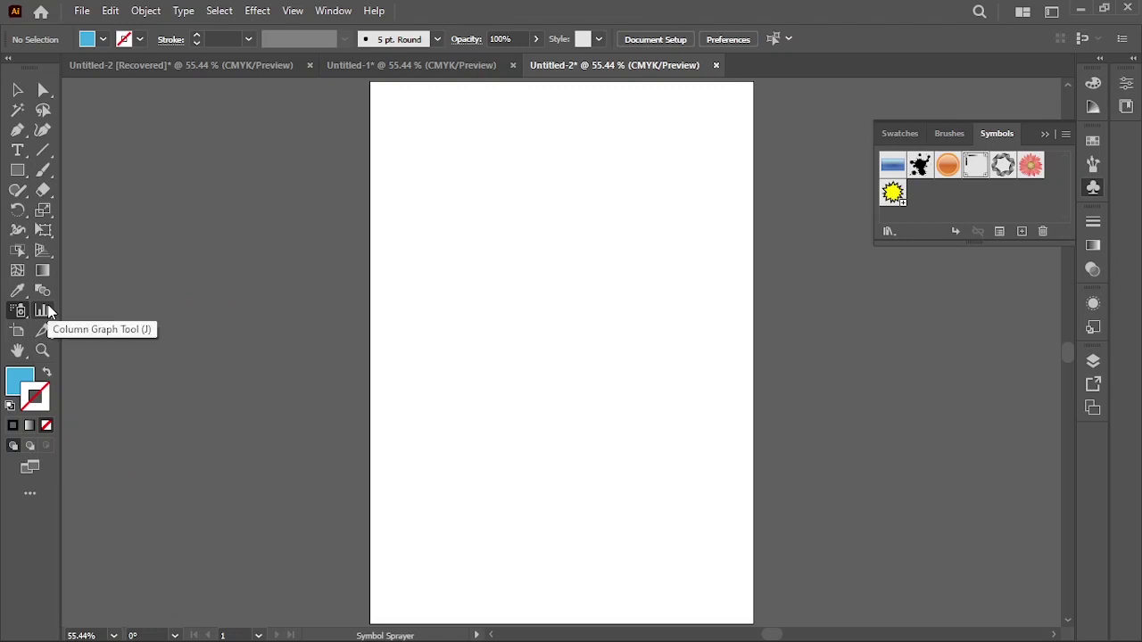